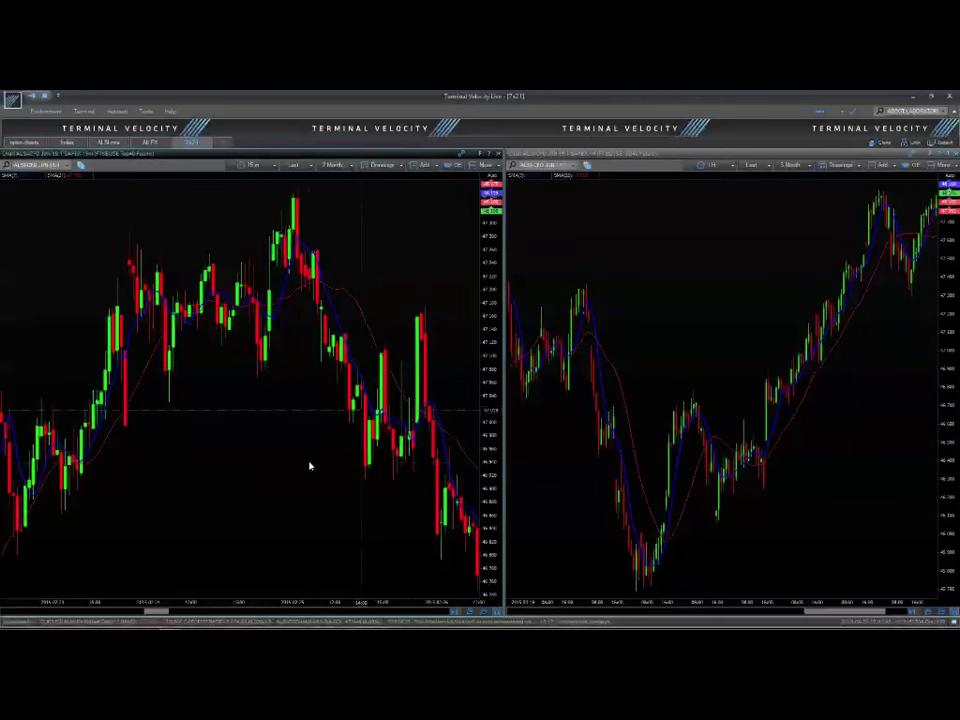
Show the 15-minute ALSI-CFD JUN 15 chart in full-screen mode.
{"action": "left_click_drag", "start_coordinate": [311, 465], "coordinate": [279, 468]}
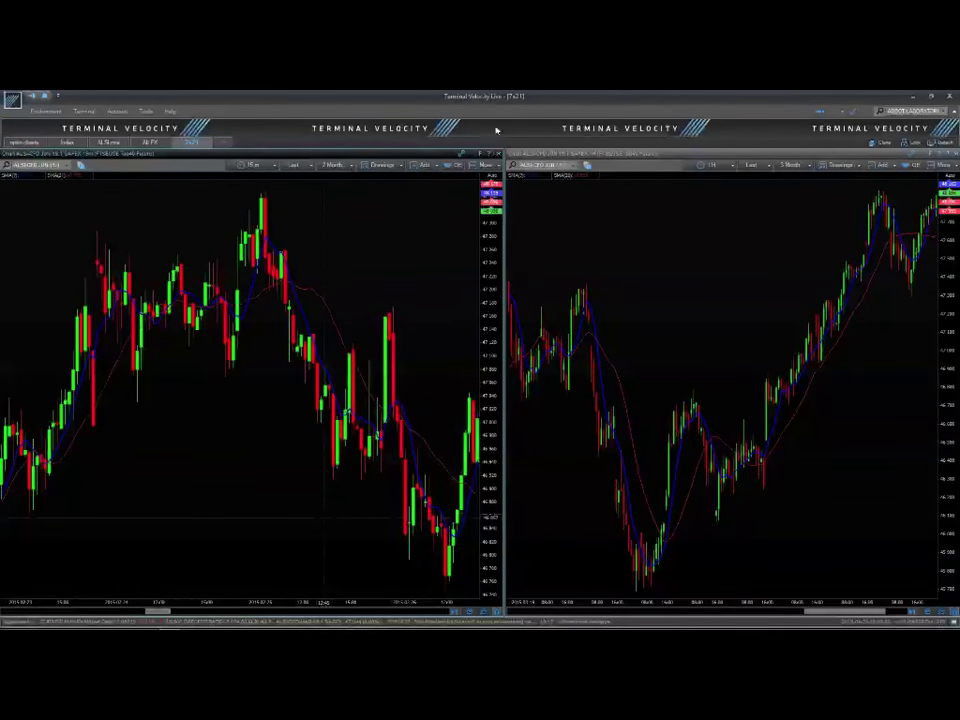
{"action": "left_click", "coordinate": [482, 155]}
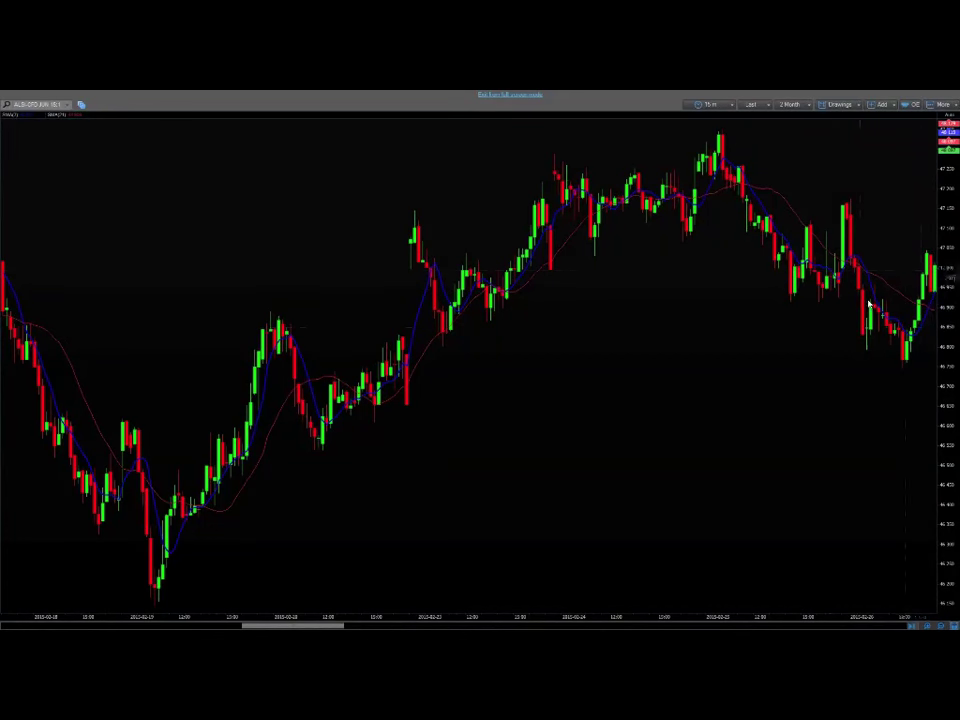
Examine the 7- and 21-period SMA crossovers on the 15-minute chart from 26 February to 2 March 2015.
{"action": "left_click_drag", "start_coordinate": [837, 332], "coordinate": [811, 334]}
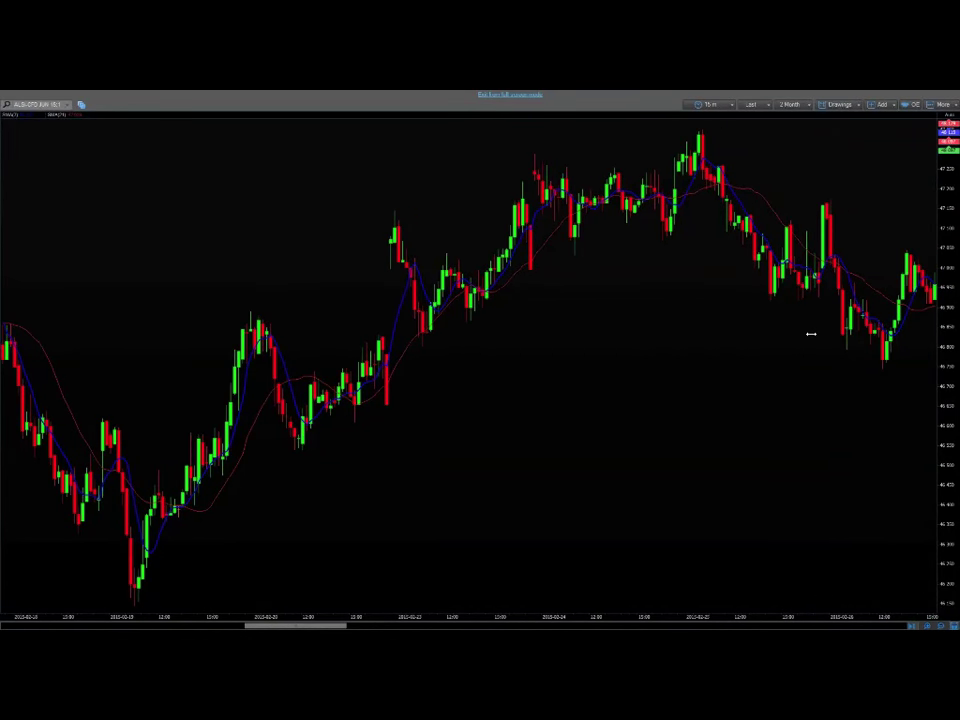
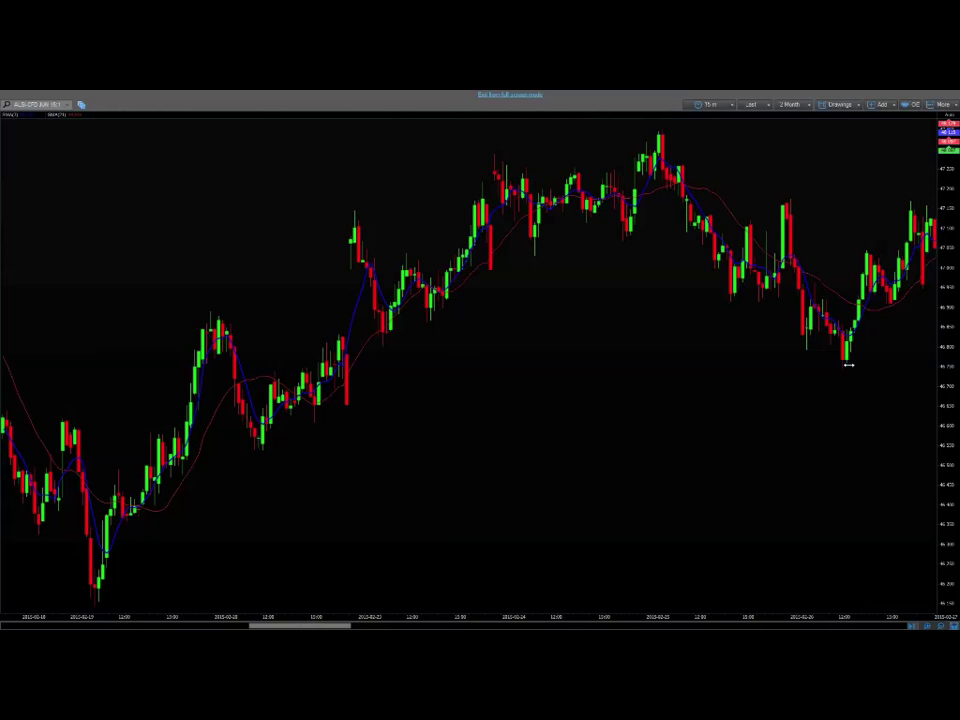
{"action": "scroll", "coordinate": [840, 368], "scroll_direction": "down", "scroll_amount": 2}
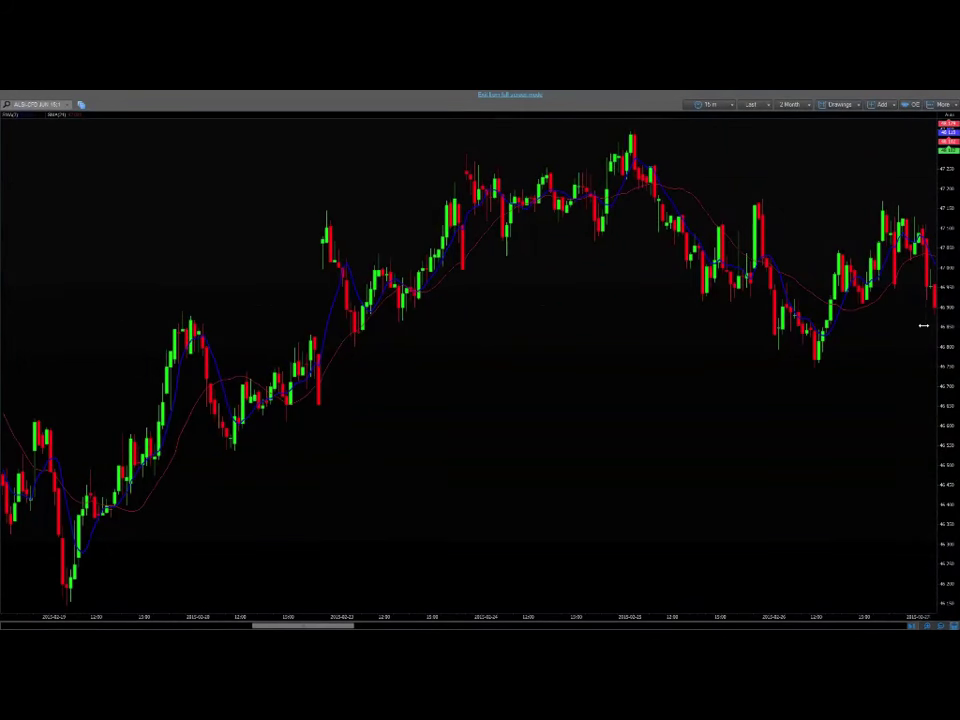
{"action": "left_click_drag", "start_coordinate": [924, 325], "coordinate": [919, 325]}
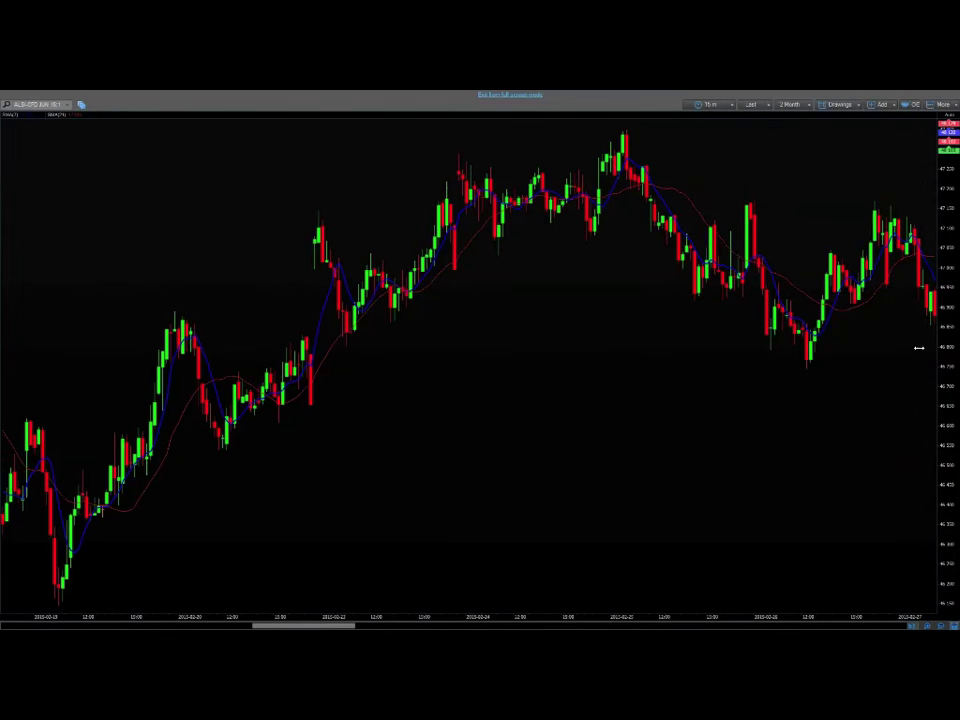
{"action": "left_click_drag", "start_coordinate": [920, 348], "coordinate": [859, 353]}
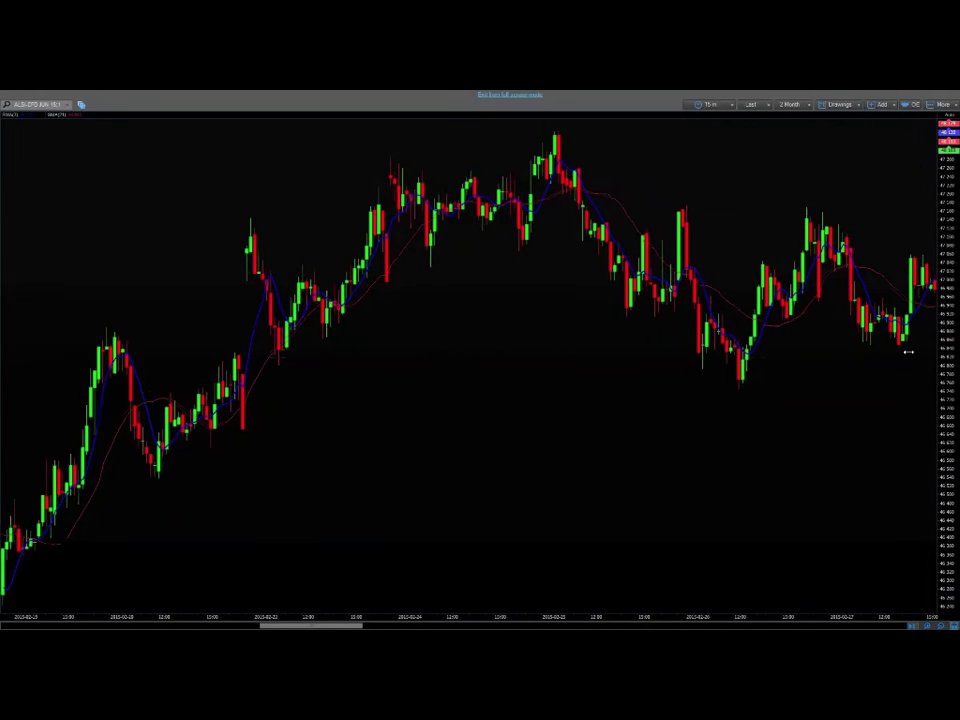
{"action": "left_click_drag", "start_coordinate": [908, 351], "coordinate": [829, 354]}
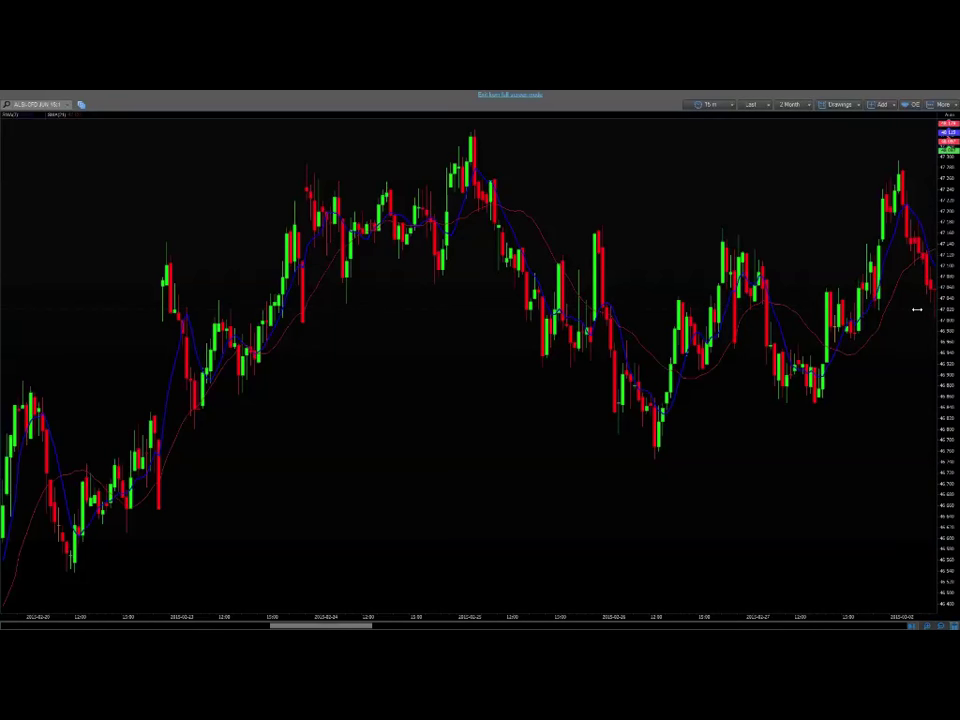
Measure the price drop of the 2 March sell-off, starting from the candle at the downward SMA crossover.
{"action": "scroll", "coordinate": [916, 310], "scroll_direction": "down", "scroll_amount": 2}
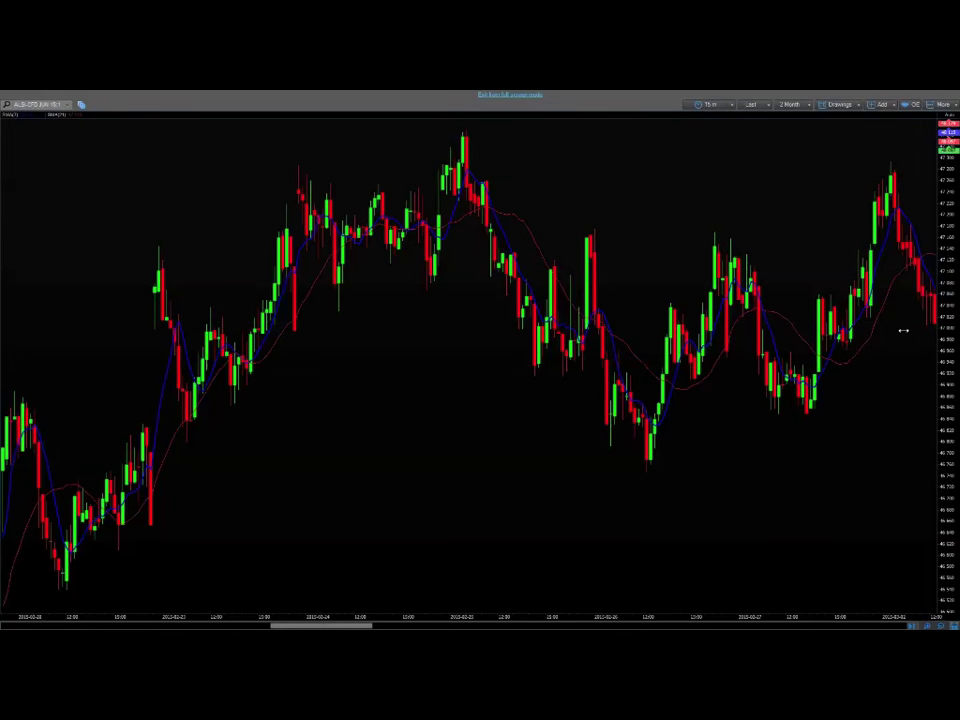
{"action": "left_click_drag", "start_coordinate": [903, 330], "coordinate": [872, 334]}
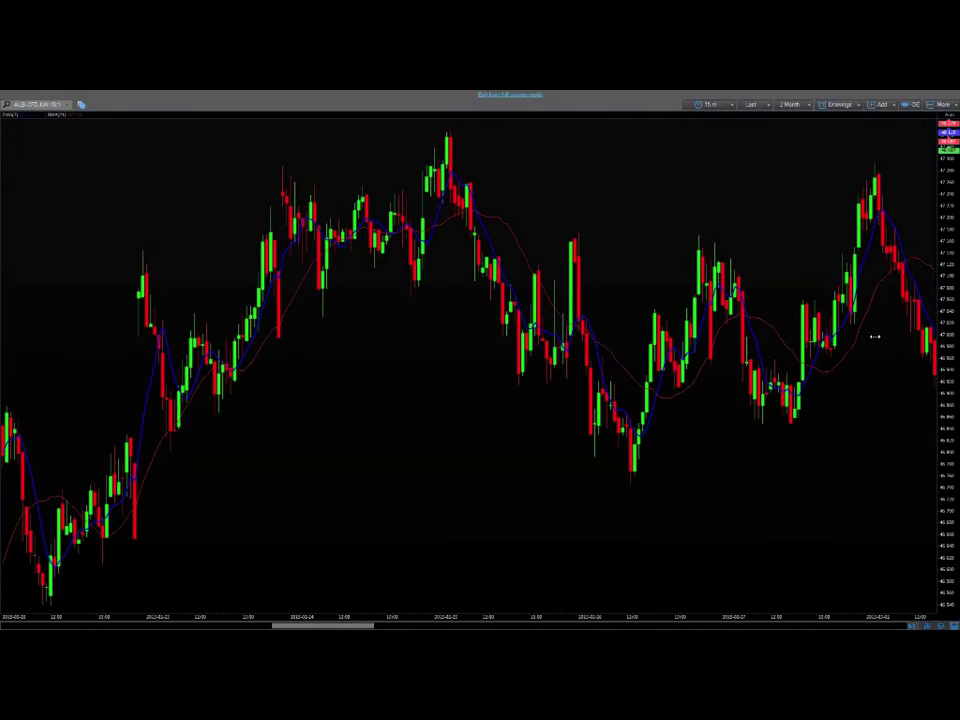
{"action": "scroll", "coordinate": [903, 300], "scroll_direction": "right", "scroll_amount": 3}
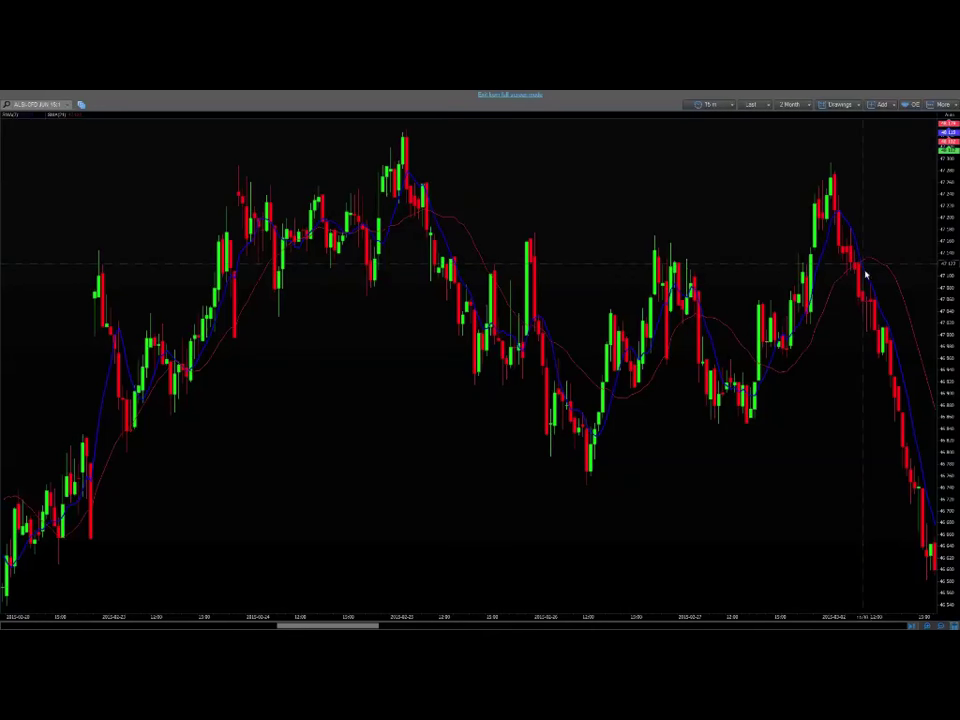
{"action": "left_click_drag", "start_coordinate": [868, 305], "coordinate": [903, 465]}
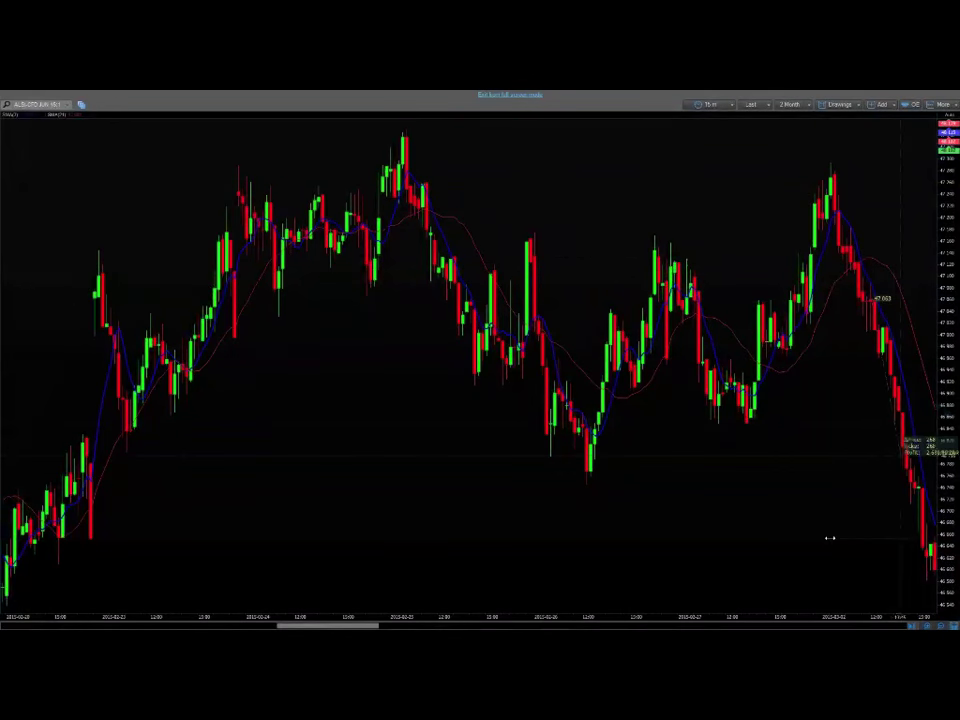
Examine the rebound and the sideways SMA crossovers between the 2 March low and early 4 March.
{"action": "left_click_drag", "start_coordinate": [829, 538], "coordinate": [818, 538]}
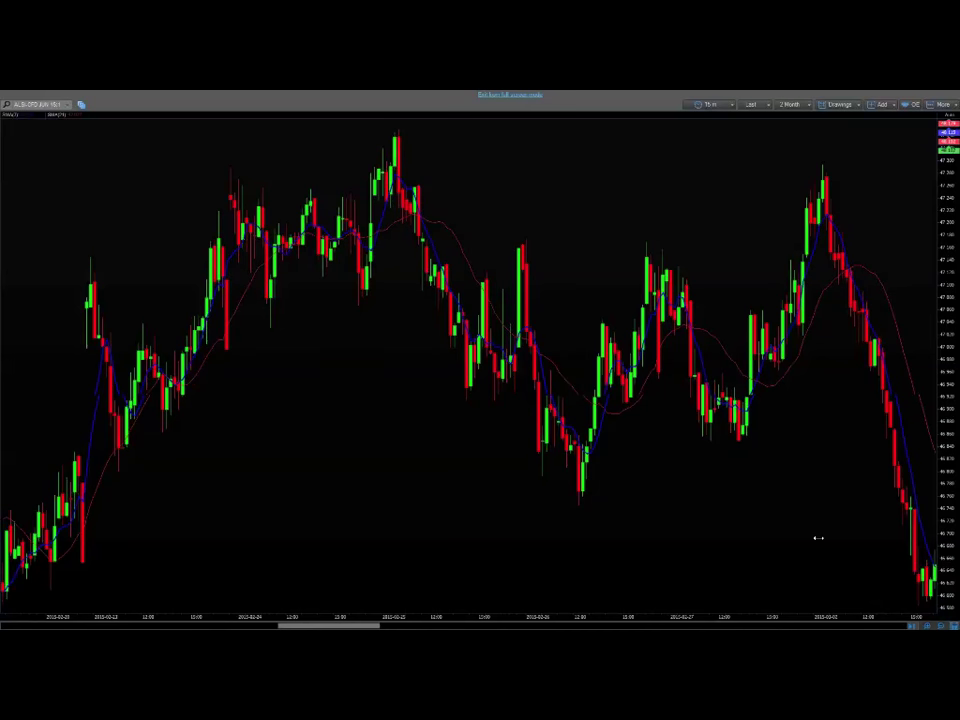
{"action": "left_click_drag", "start_coordinate": [818, 538], "coordinate": [814, 538]}
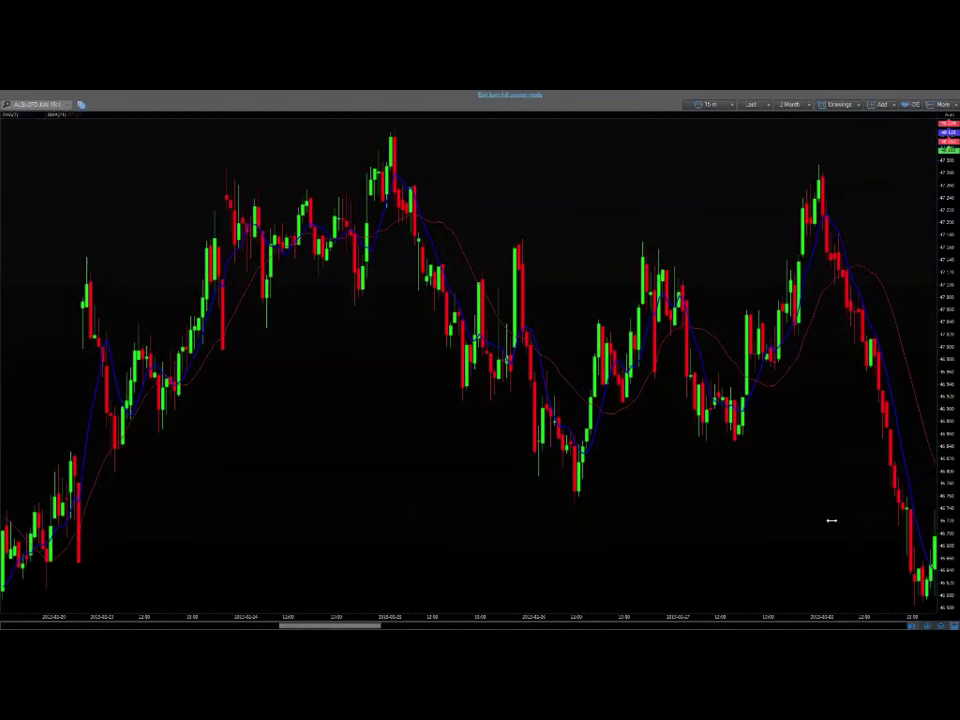
{"action": "scroll", "coordinate": [831, 520], "scroll_direction": "down", "scroll_amount": 2}
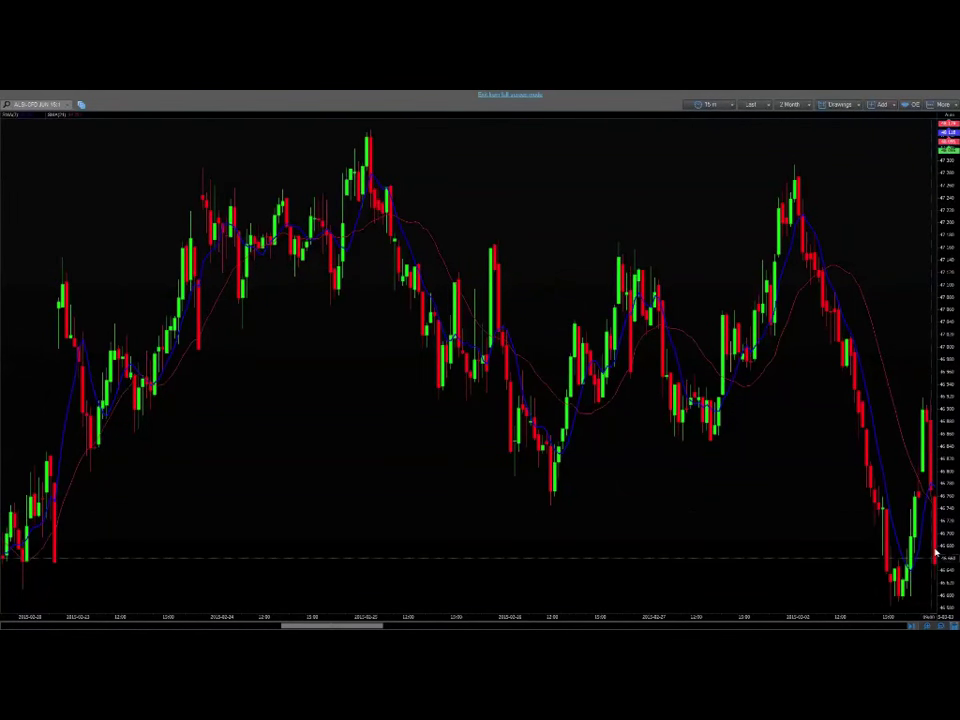
{"action": "left_click_drag", "start_coordinate": [840, 557], "coordinate": [815, 548]}
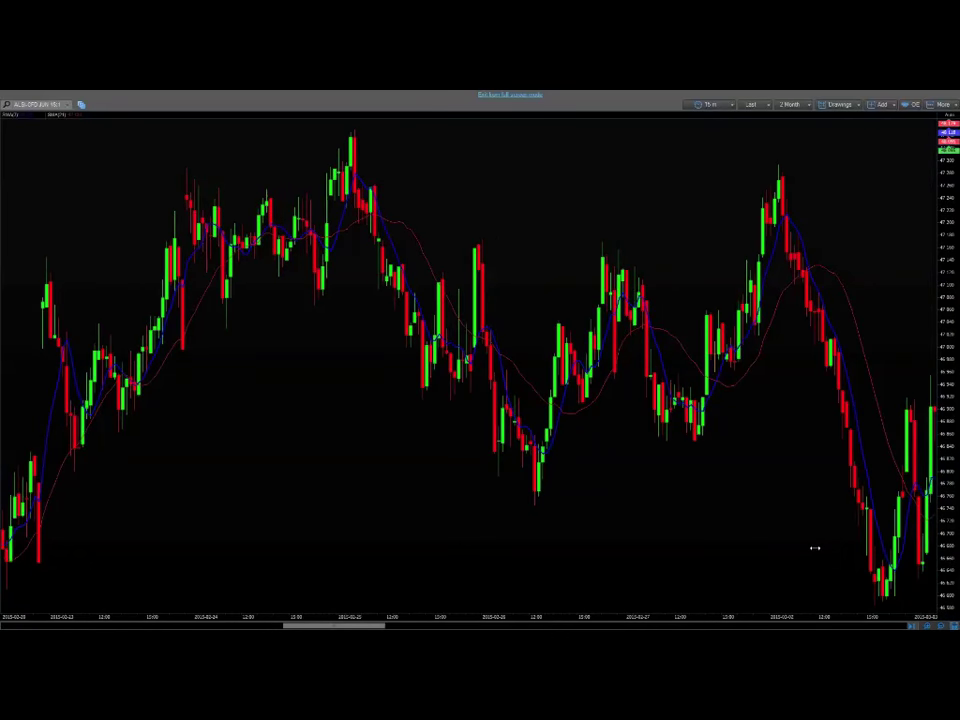
{"action": "left_click_drag", "start_coordinate": [815, 548], "coordinate": [761, 546]}
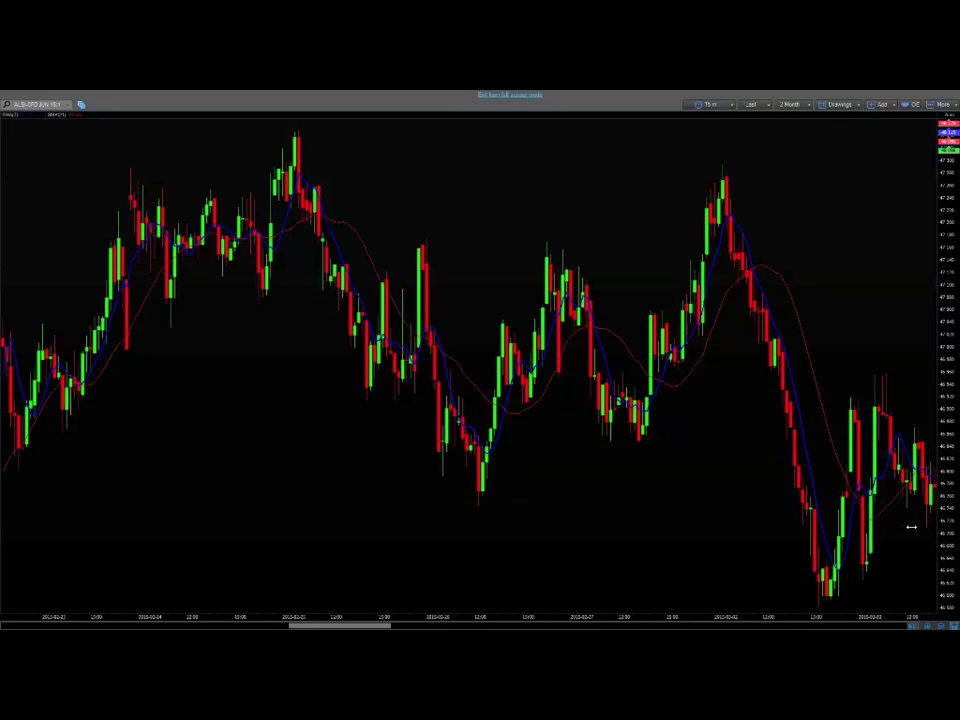
{"action": "scroll", "coordinate": [920, 518], "scroll_direction": "down", "scroll_amount": 1}
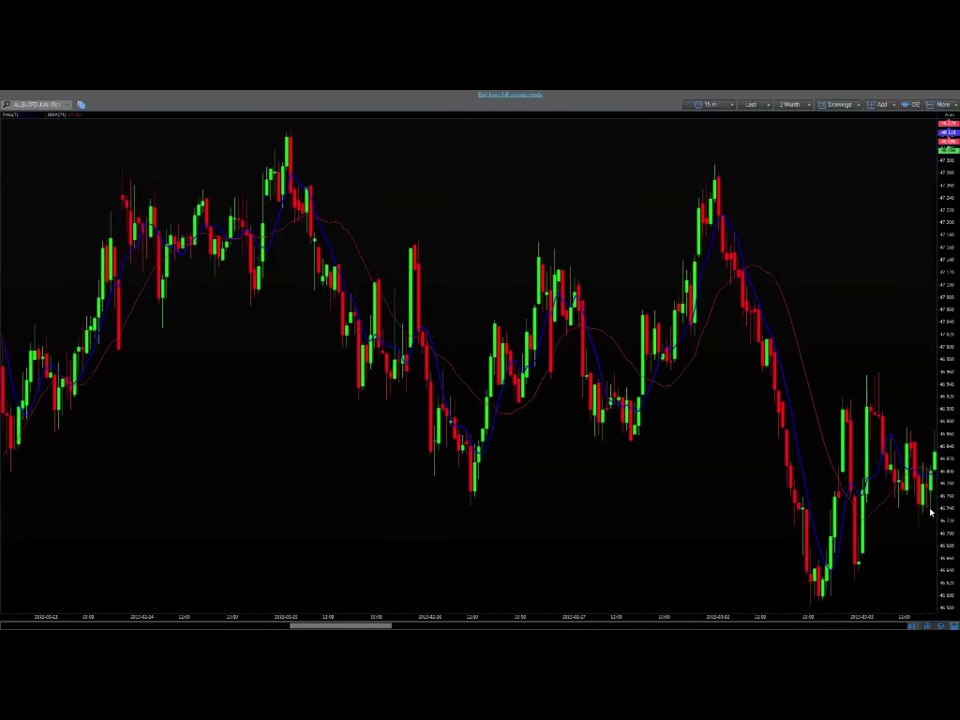
{"action": "scroll", "coordinate": [926, 510], "scroll_direction": "down", "scroll_amount": 1}
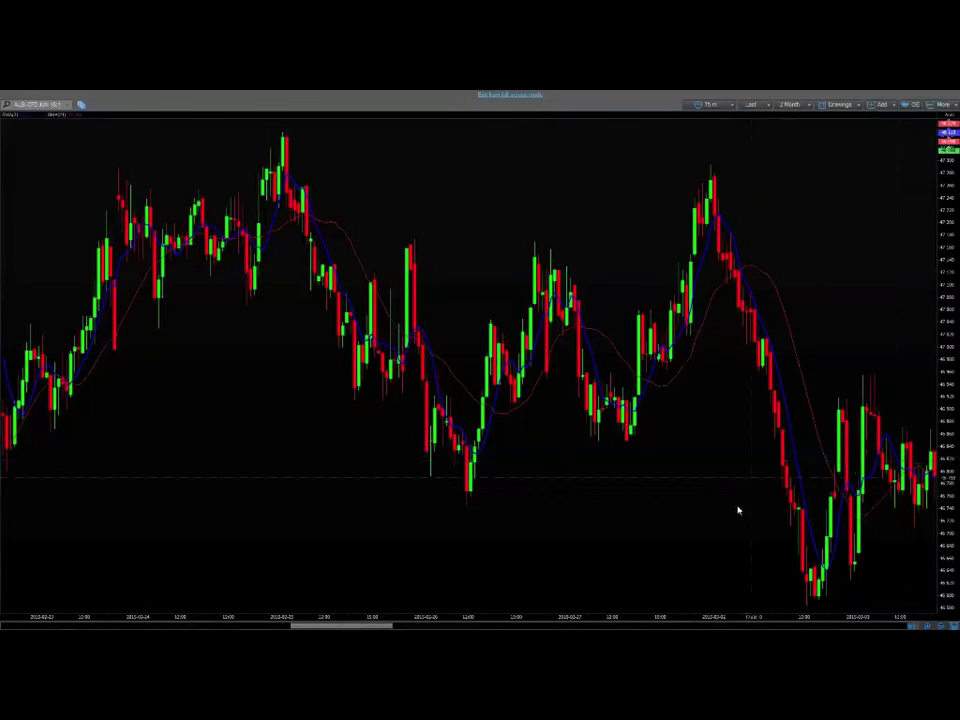
{"action": "left_click_drag", "start_coordinate": [704, 518], "coordinate": [689, 521]}
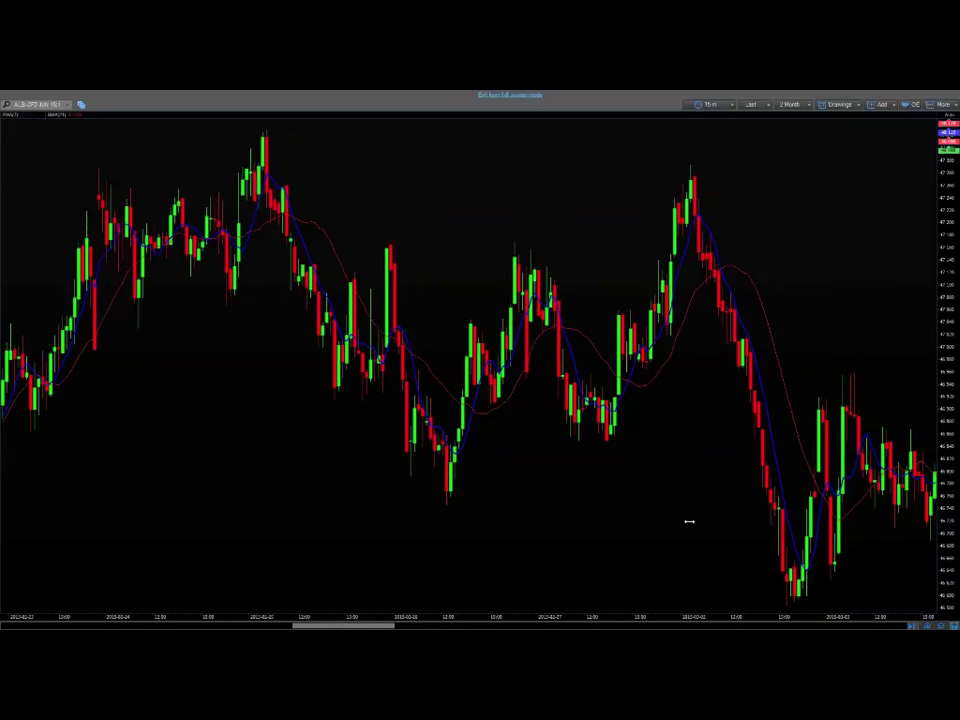
{"action": "left_click_drag", "start_coordinate": [649, 524], "coordinate": [652, 530]}
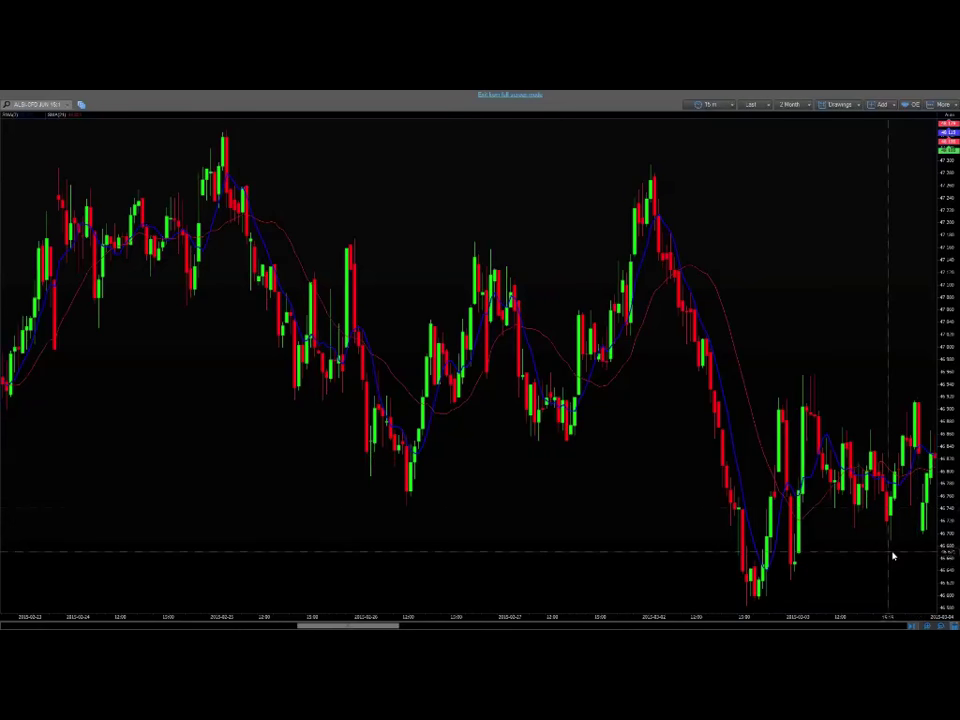
Examine the downward SMA crossover of 4 March and the price action that follows it into 5 March.
{"action": "left_click_drag", "start_coordinate": [893, 556], "coordinate": [853, 440]}
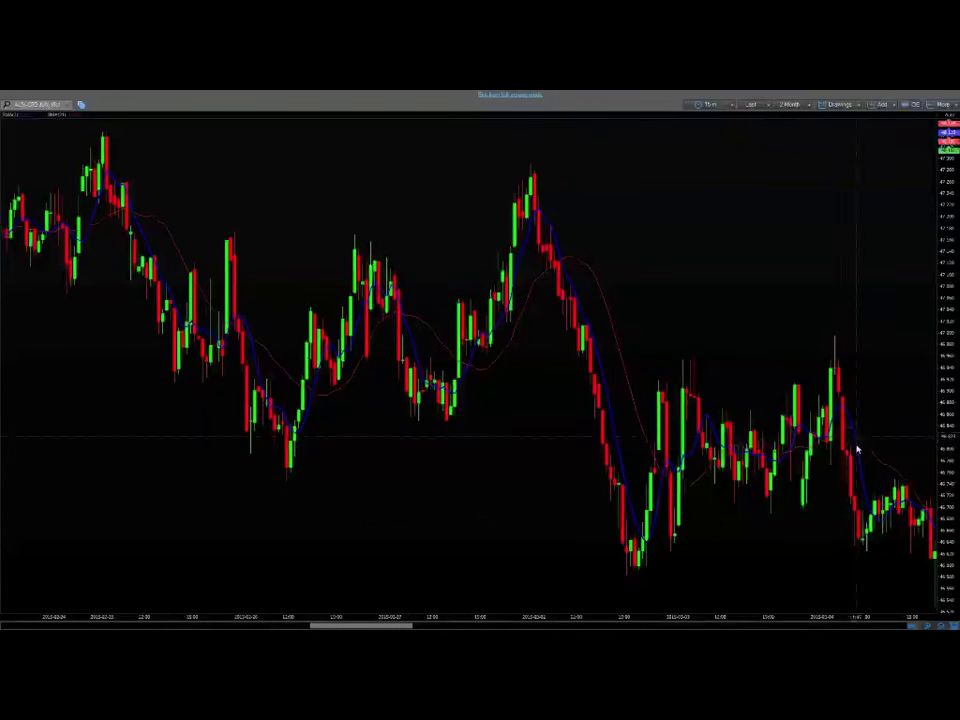
{"action": "mouse_move", "coordinate": [857, 487]}
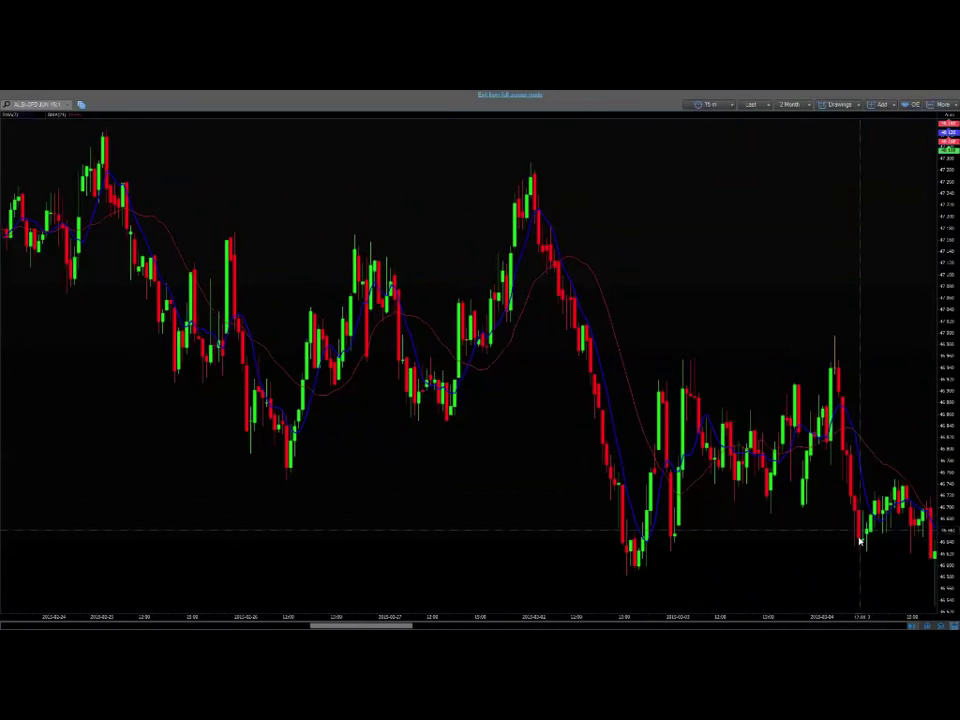
{"action": "mouse_move", "coordinate": [877, 506]}
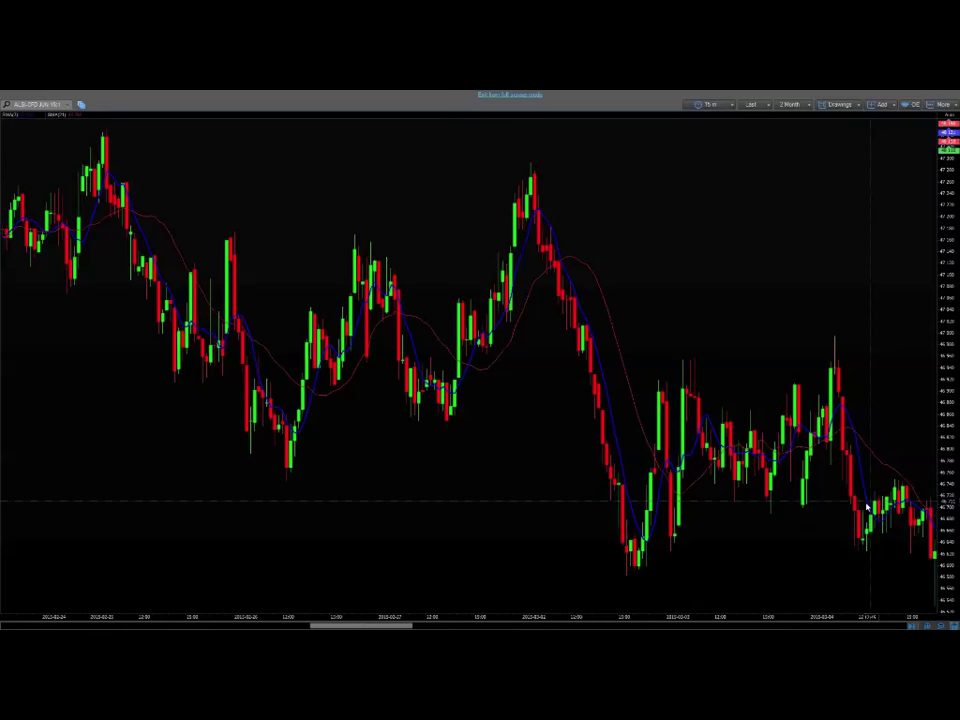
{"action": "left_click_drag", "start_coordinate": [885, 553], "coordinate": [850, 558]}
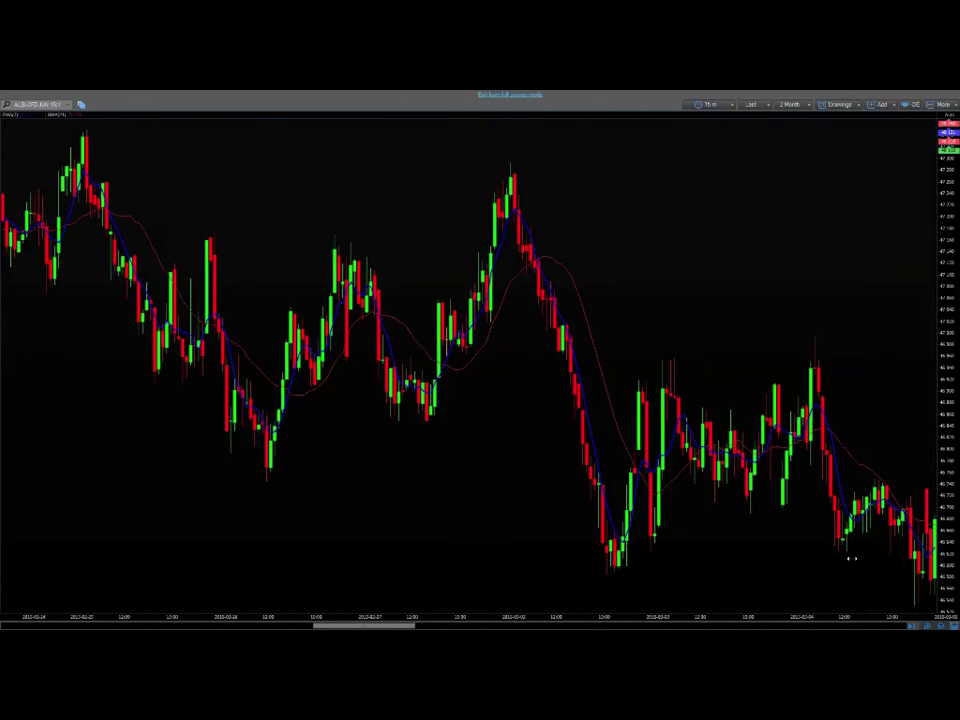
{"action": "left_click_drag", "start_coordinate": [850, 558], "coordinate": [815, 562]}
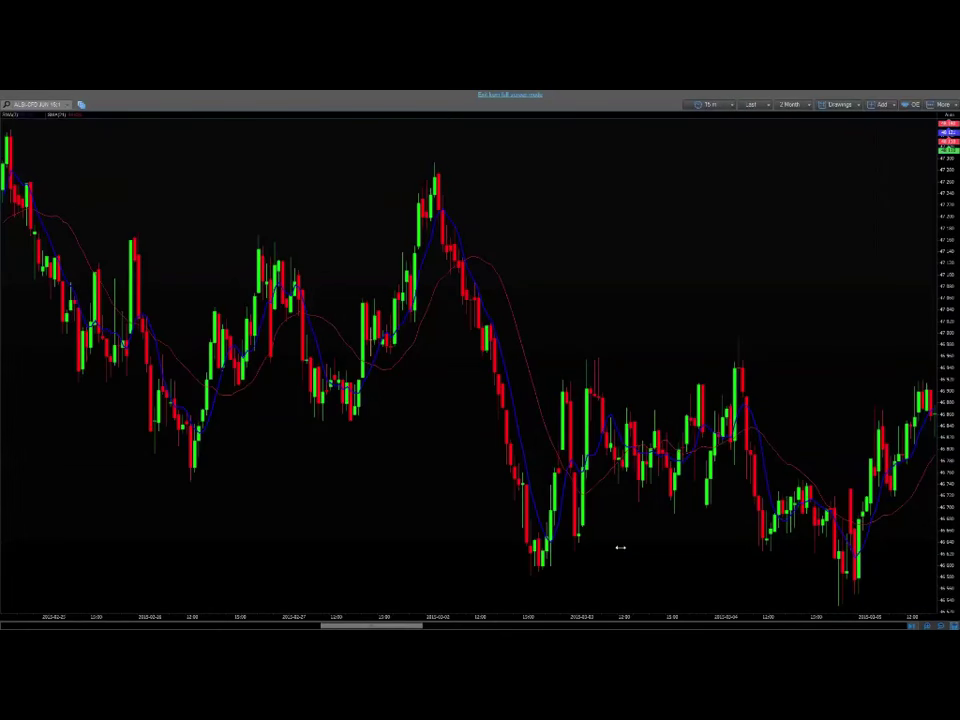
Examine the uptrend of 5 and 6 March and the SMA crossovers leading into 9 March.
{"action": "scroll", "coordinate": [620, 547], "scroll_direction": "down", "scroll_amount": 3}
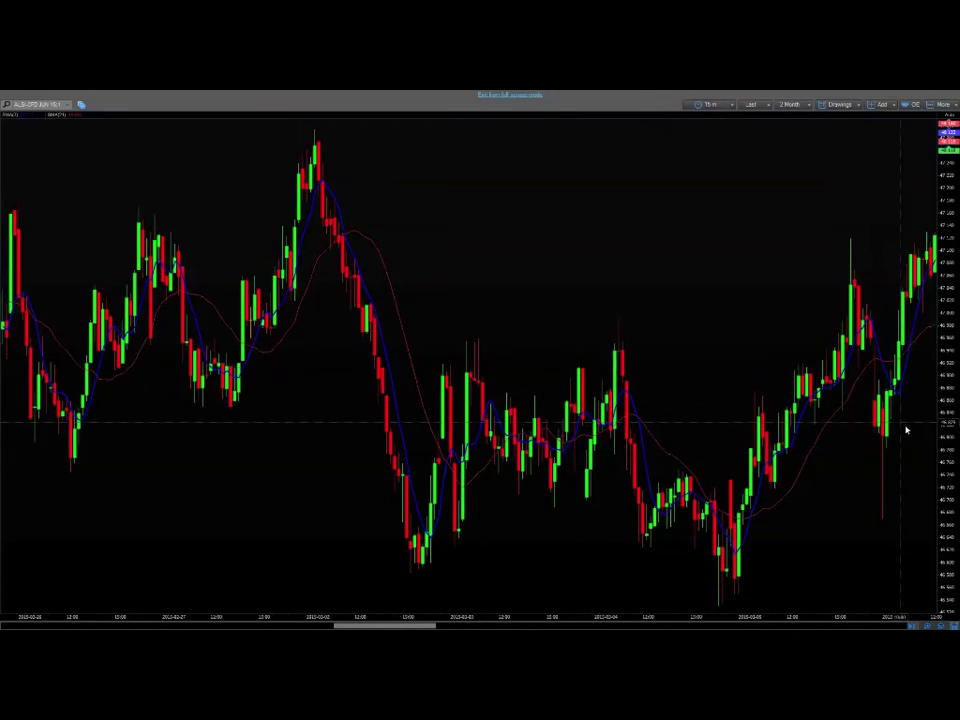
{"action": "scroll", "coordinate": [886, 285], "scroll_direction": "down", "scroll_amount": 1}
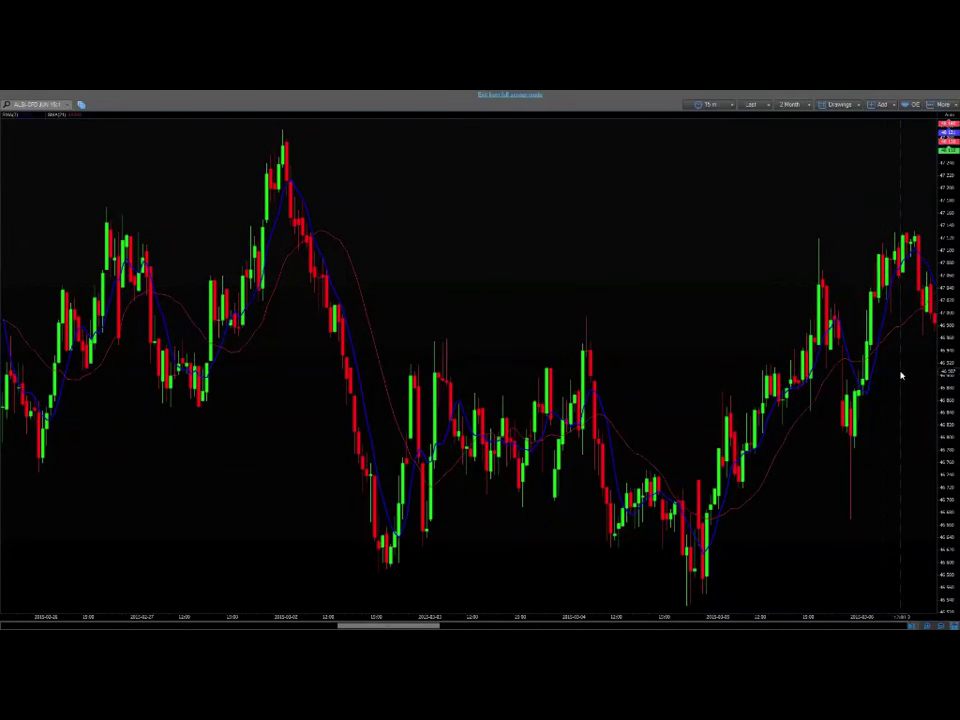
{"action": "scroll", "coordinate": [898, 370], "scroll_direction": "right", "scroll_amount": 3}
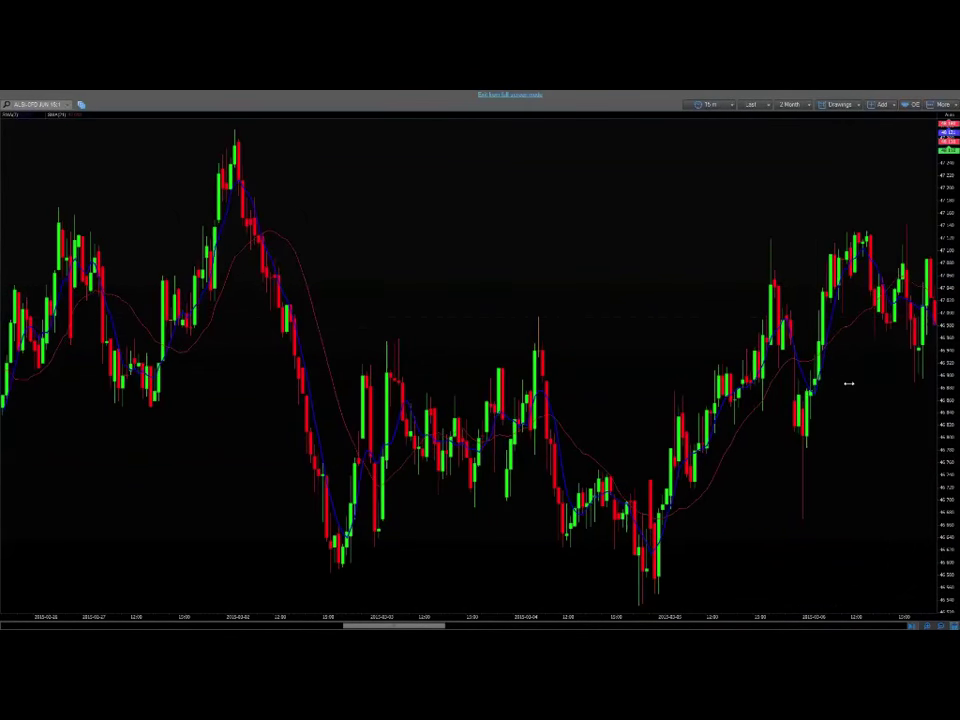
{"action": "left_click_drag", "start_coordinate": [848, 383], "coordinate": [776, 390]}
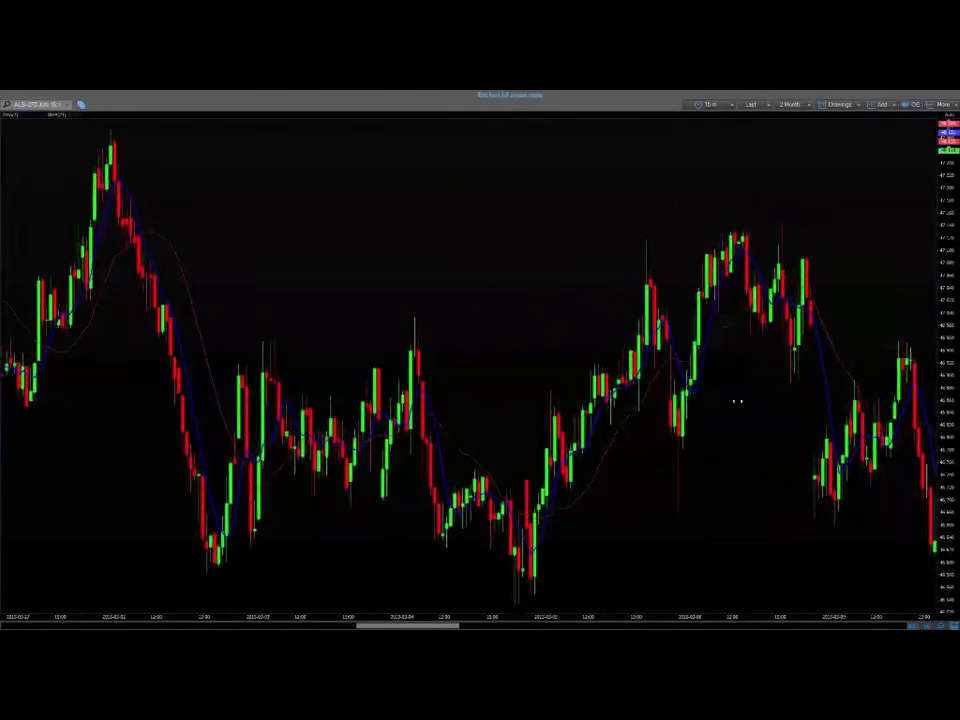
Measure the price distance between the 9 March peak and the following downward SMA crossover.
{"action": "left_click_drag", "start_coordinate": [735, 401], "coordinate": [713, 405]}
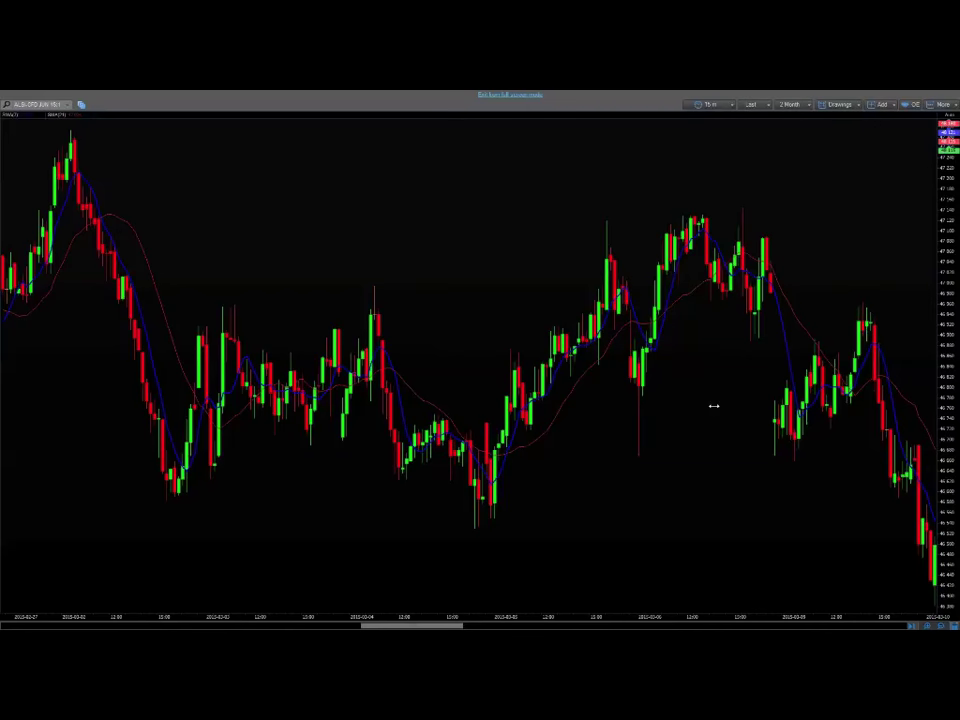
{"action": "left_click_drag", "start_coordinate": [713, 405], "coordinate": [705, 405]}
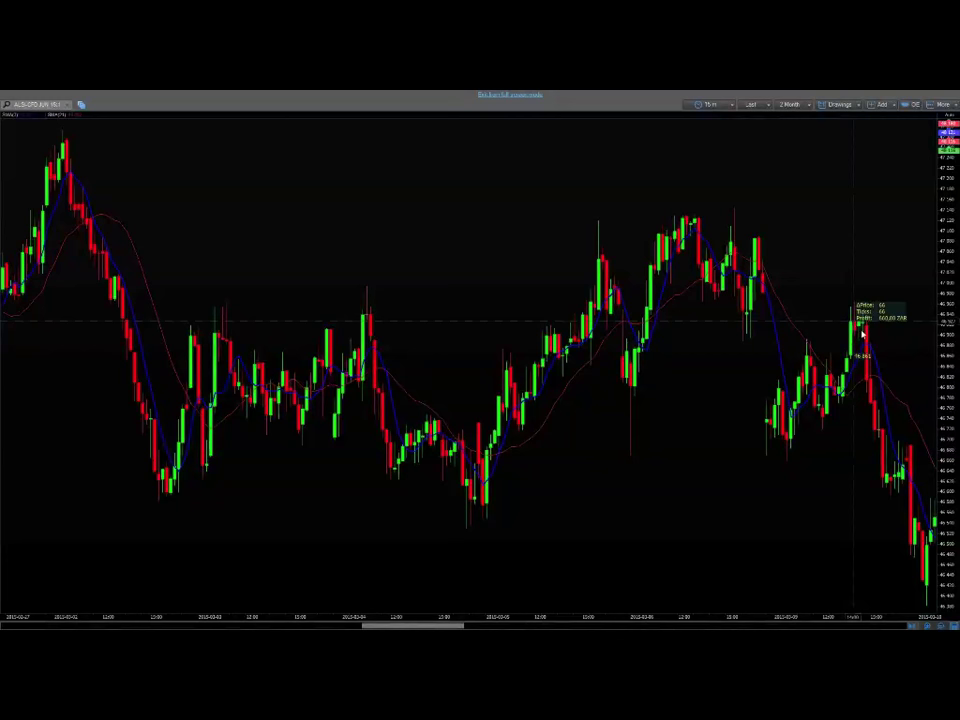
{"action": "left_click_drag", "start_coordinate": [862, 333], "coordinate": [868, 376]}
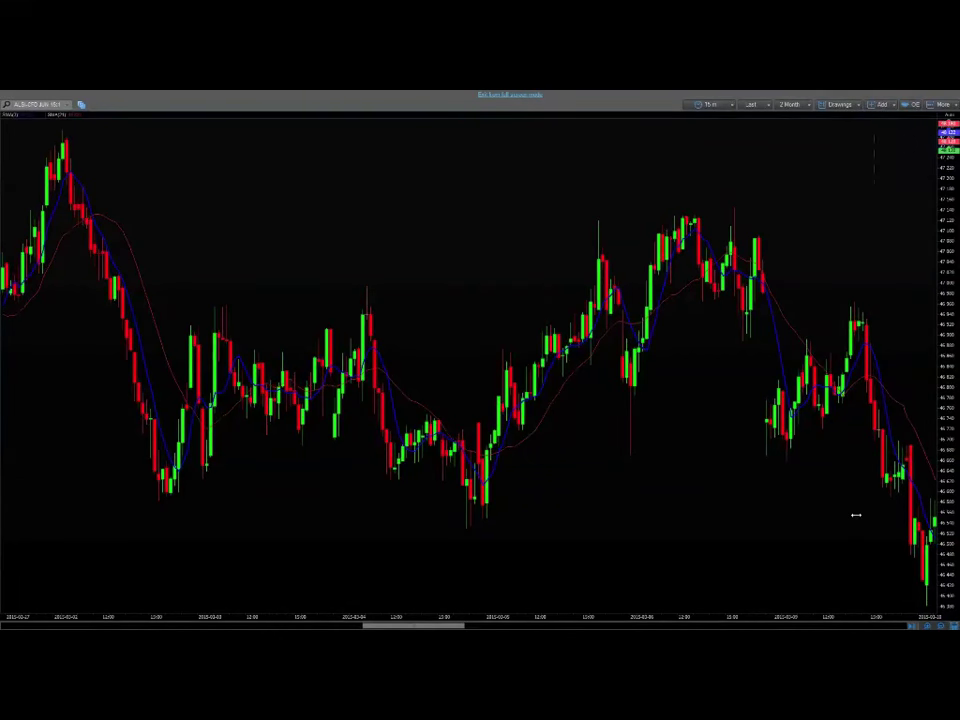
Examine the downtrend below the 21-period SMA on 10 March and the crossovers on 11 March.
{"action": "left_click_drag", "start_coordinate": [817, 512], "coordinate": [712, 509]}
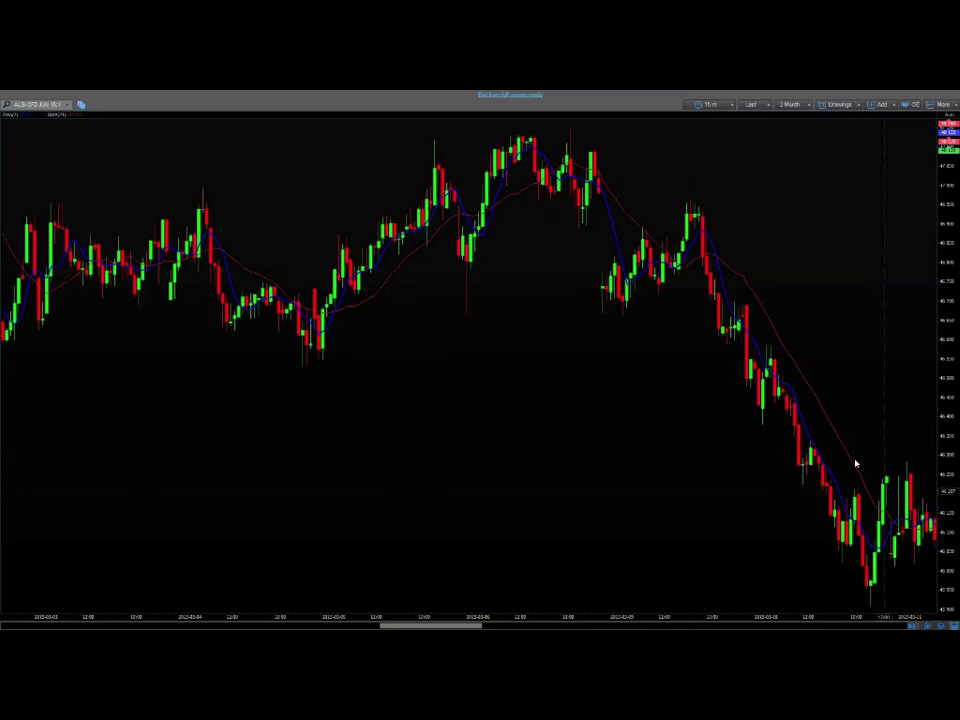
{"action": "left_click_drag", "start_coordinate": [866, 431], "coordinate": [791, 505]}
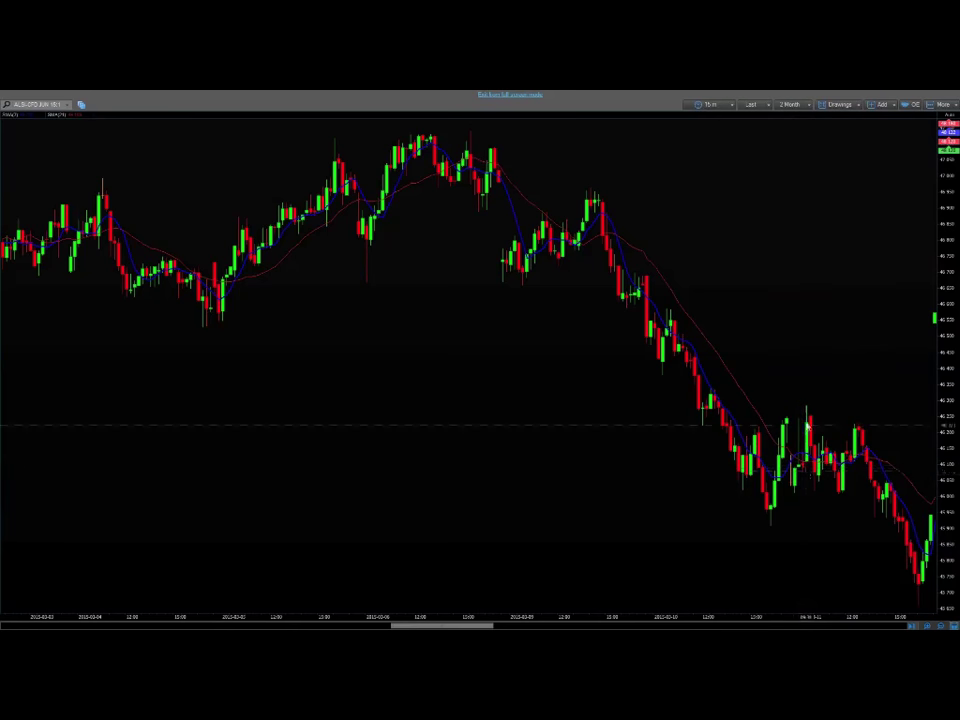
Examine the SMA crossovers of 11 March, the gap up into 13 March and the decline that follows.
{"action": "left_click_drag", "start_coordinate": [818, 416], "coordinate": [854, 464]}
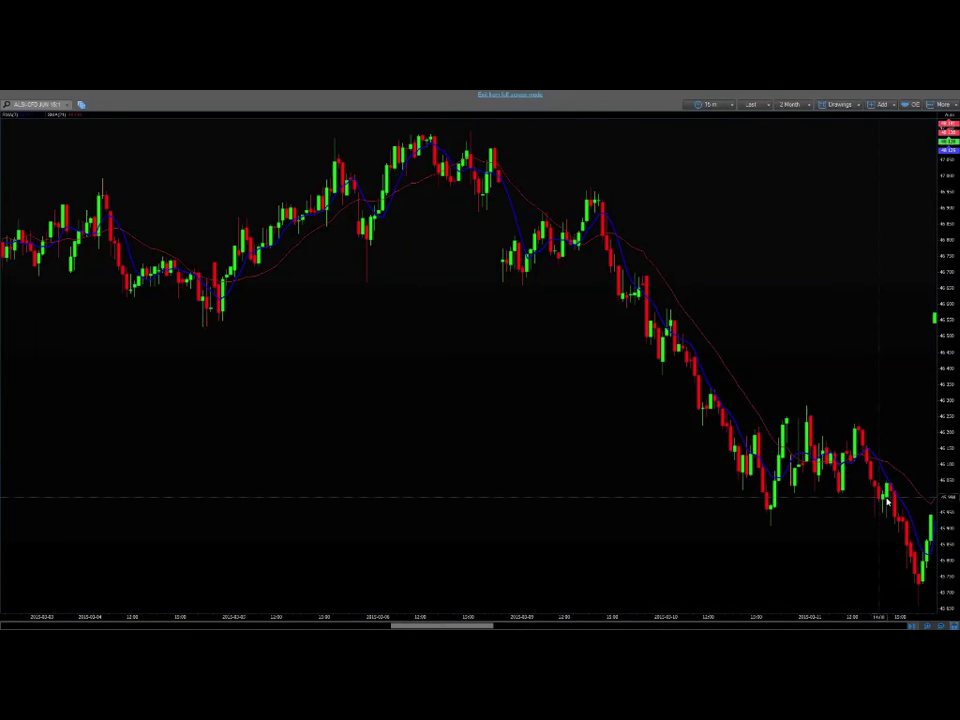
{"action": "left_click_drag", "start_coordinate": [867, 542], "coordinate": [752, 536]}
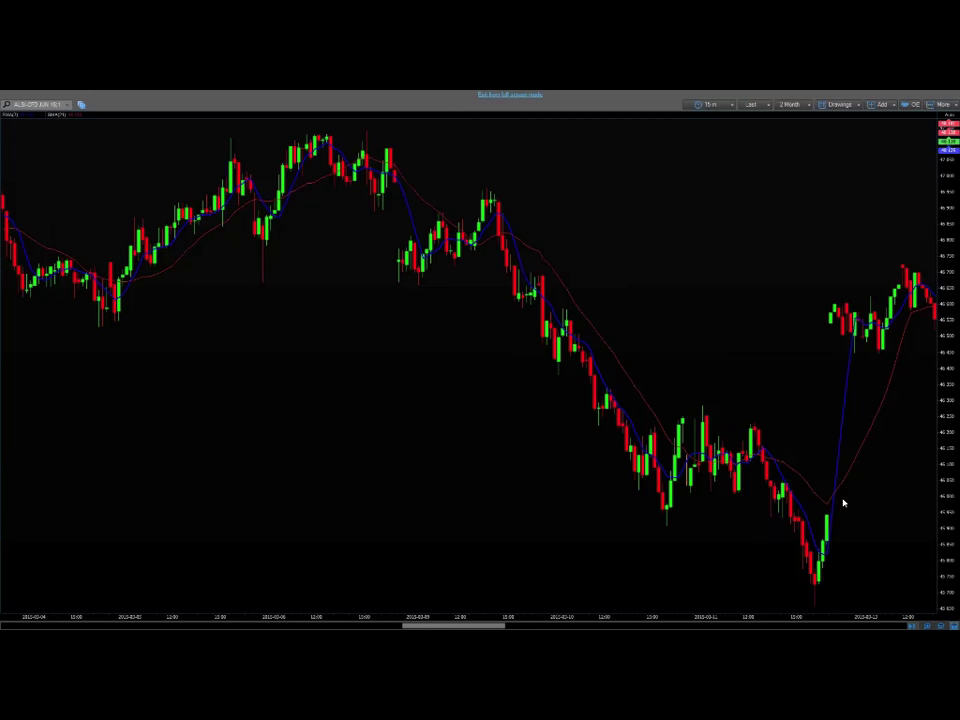
{"action": "scroll", "coordinate": [843, 503], "scroll_direction": "down", "scroll_amount": 2}
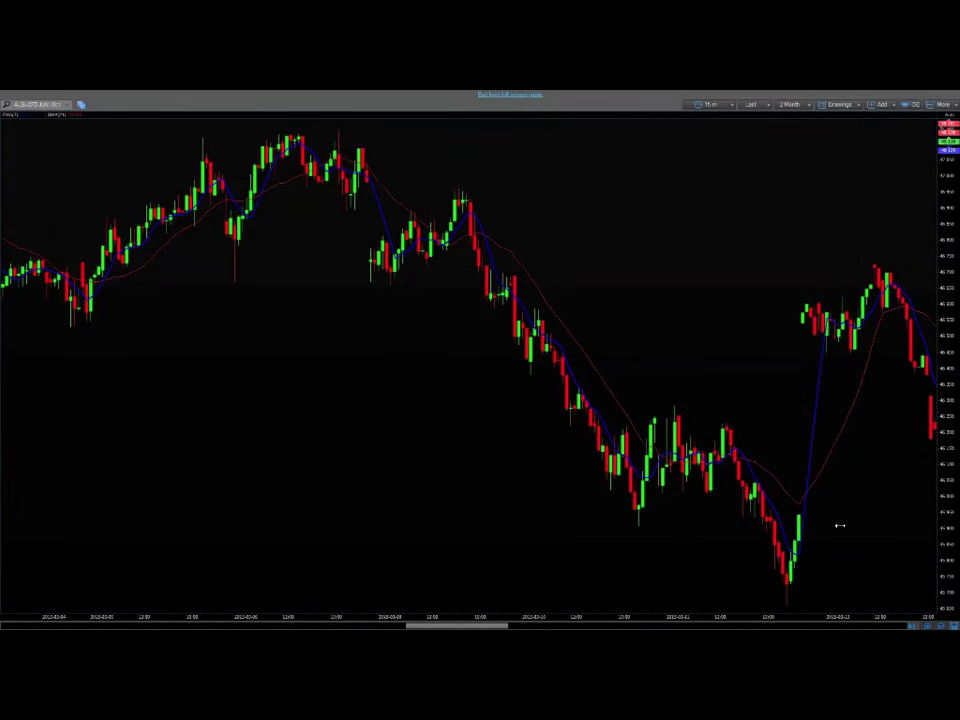
{"action": "scroll", "coordinate": [850, 325], "scroll_direction": "down", "scroll_amount": 5}
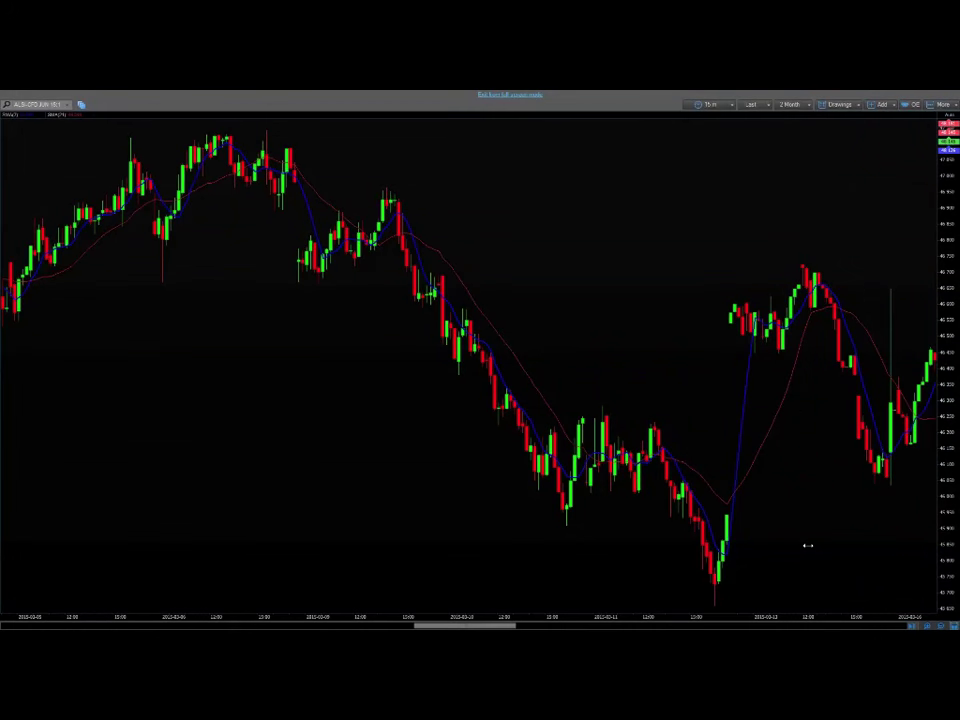
{"action": "key", "text": "Right"}
{"action": "left_click_drag", "start_coordinate": [808, 545], "coordinate": [726, 360]}
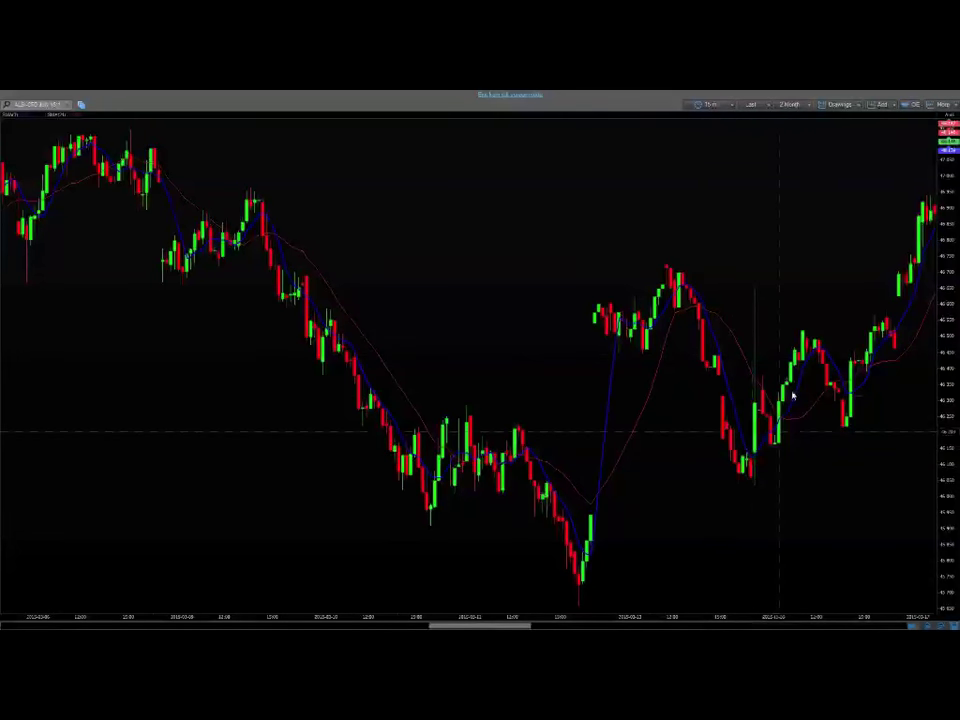
Measure the rise after the 16 March upward SMA crossover and examine the crossovers leading into 17 March.
{"action": "left_click_drag", "start_coordinate": [793, 392], "coordinate": [823, 363]}
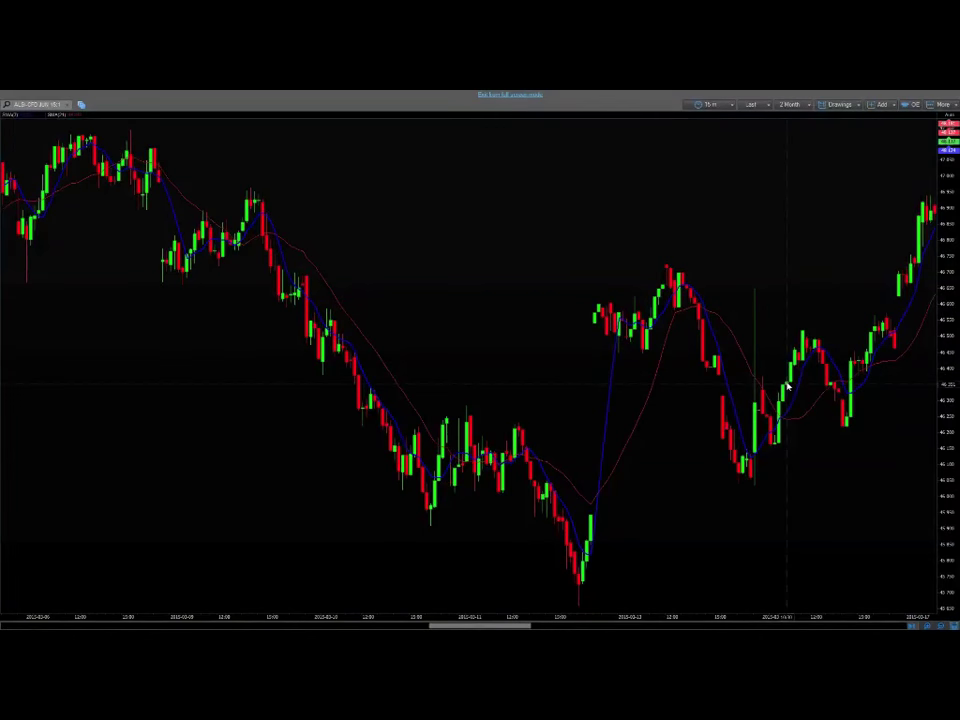
{"action": "scroll", "coordinate": [820, 370], "scroll_direction": "up", "scroll_amount": 3}
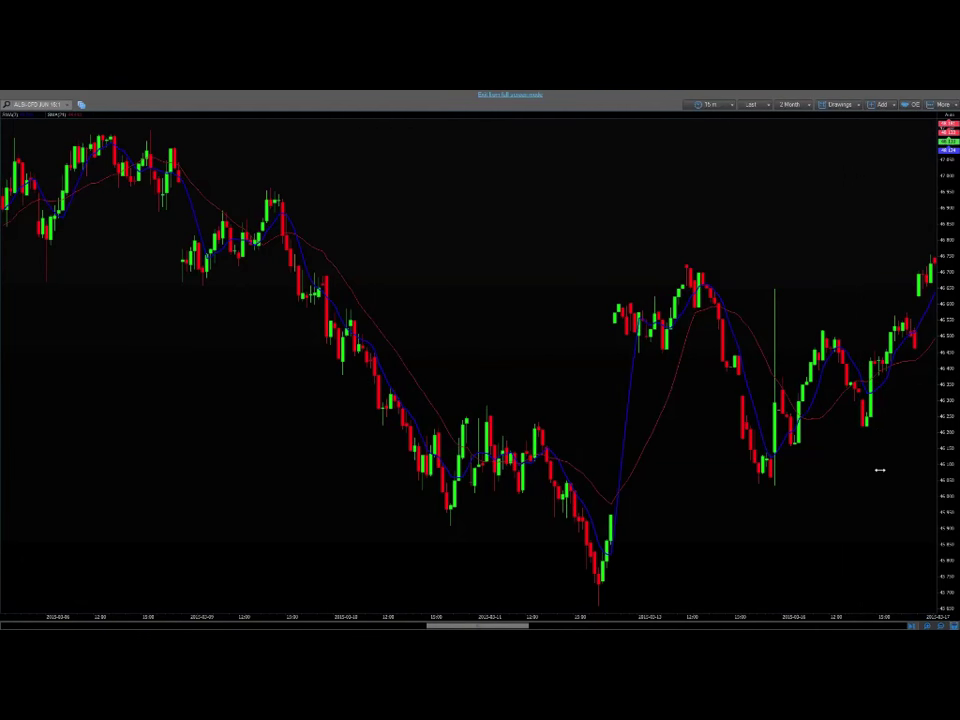
{"action": "scroll", "coordinate": [880, 470], "scroll_direction": "right", "scroll_amount": 2}
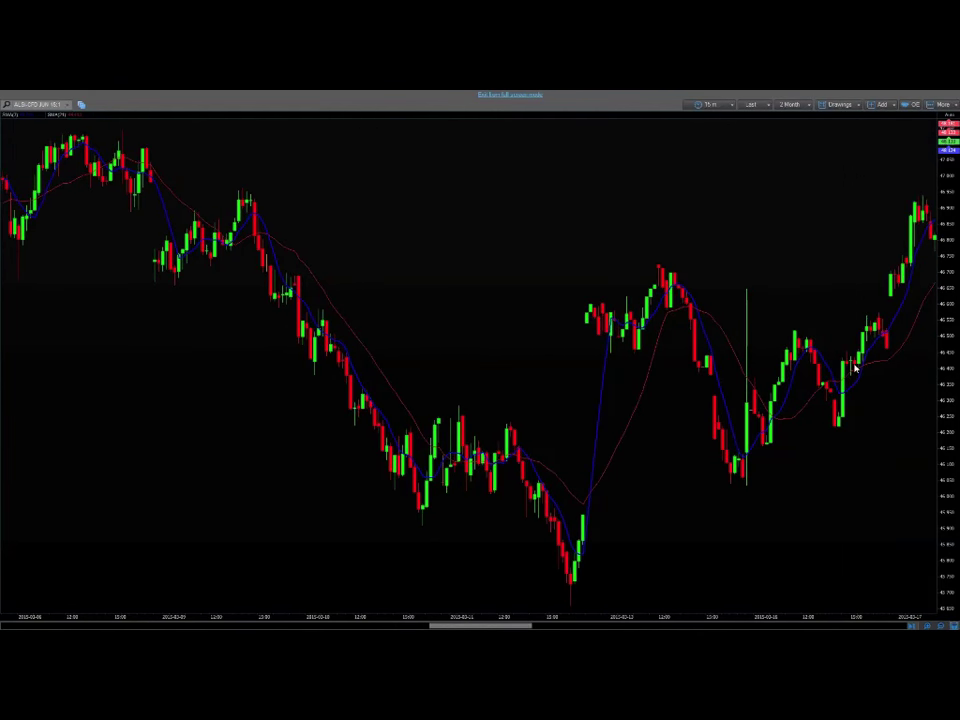
{"action": "scroll", "coordinate": [855, 370], "scroll_direction": "right", "scroll_amount": 1}
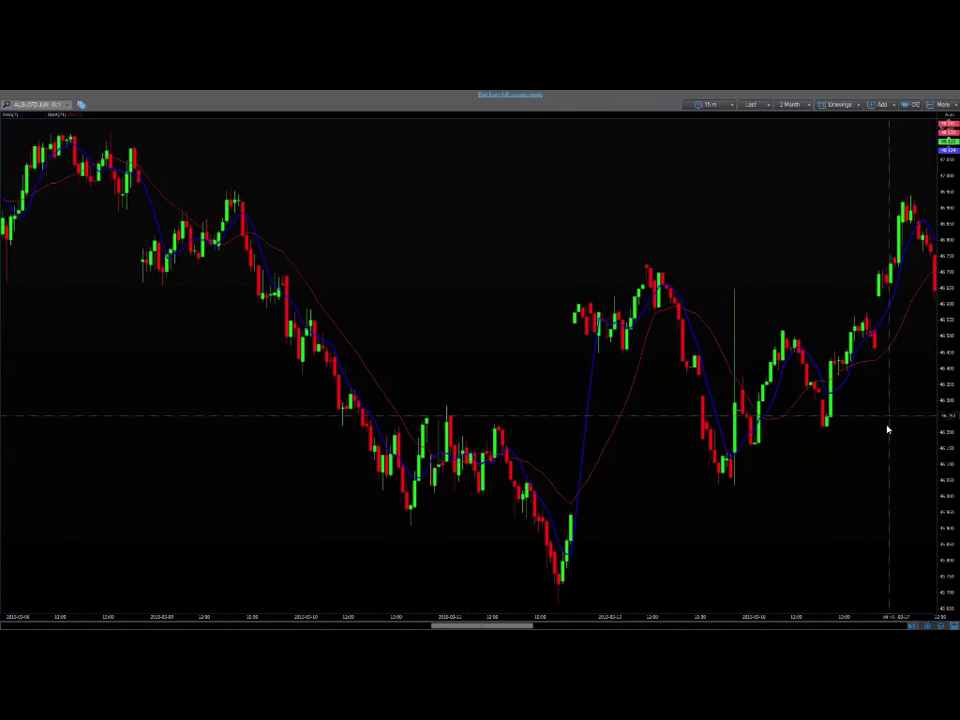
Examine the SMA crossovers of 17 March and measure the price move after the downward crossover on 18 March.
{"action": "scroll", "coordinate": [798, 248], "scroll_direction": "down", "scroll_amount": 3}
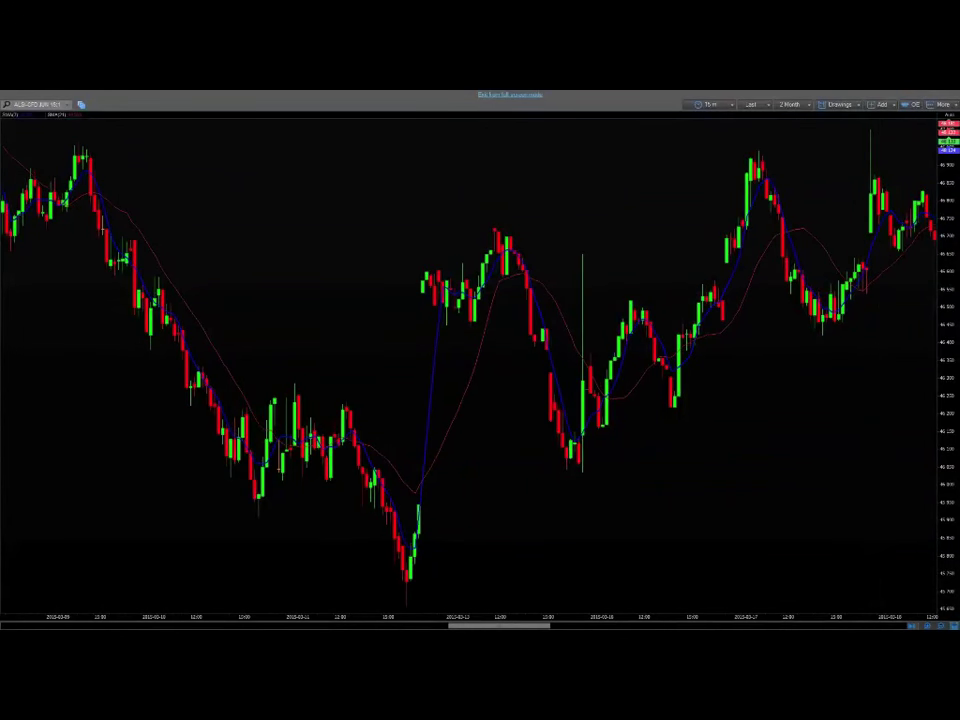
{"action": "scroll", "coordinate": [845, 303], "scroll_direction": "right", "scroll_amount": 3}
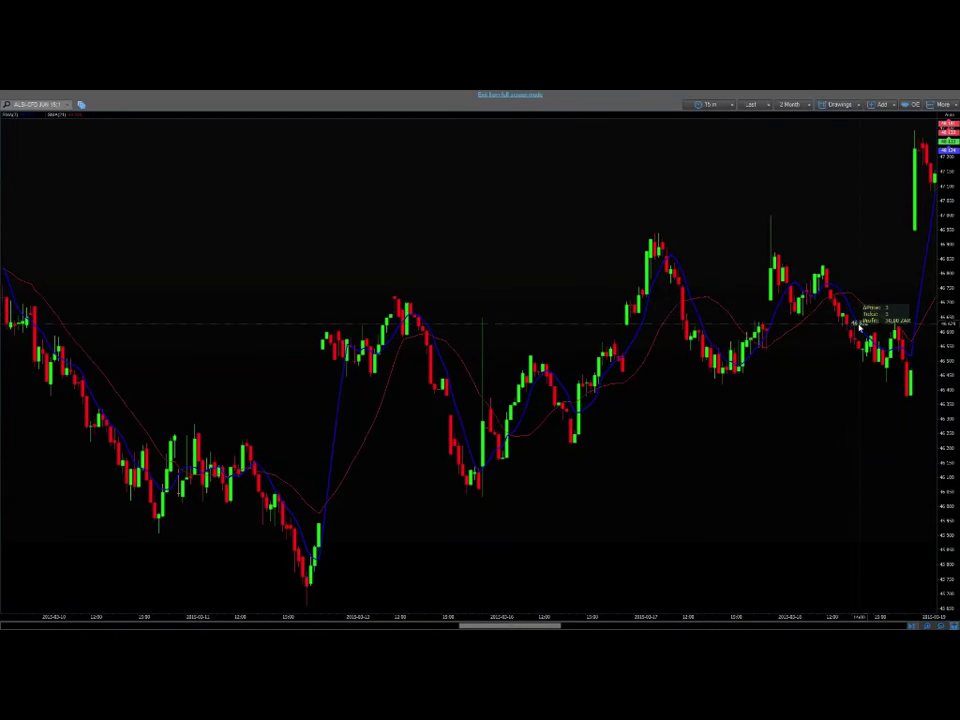
{"action": "left_click_drag", "start_coordinate": [899, 362], "coordinate": [887, 376]}
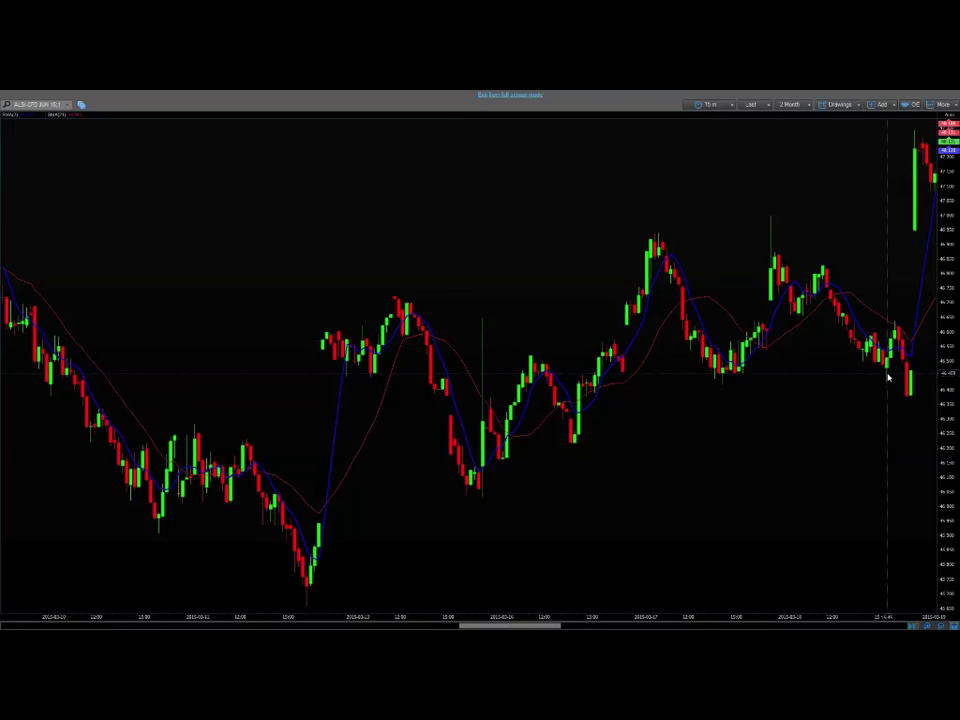
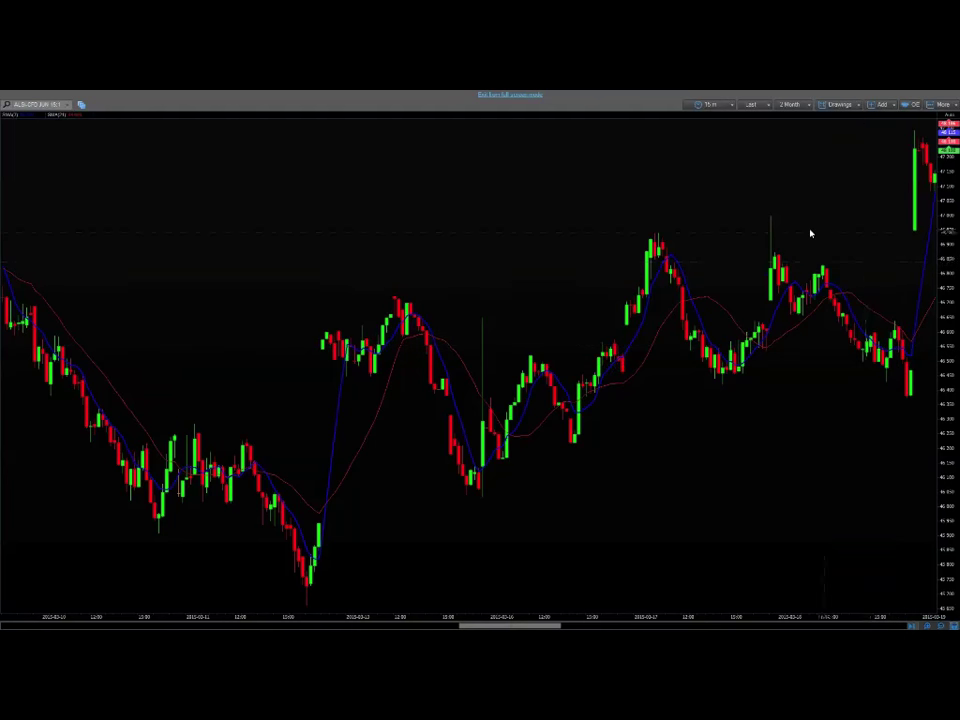
Set the 15-minute chart to the 1-hour timeframe and show the neighbouring hourly ALSI CFD chart in full screen.
{"action": "left_click", "coordinate": [734, 110]}
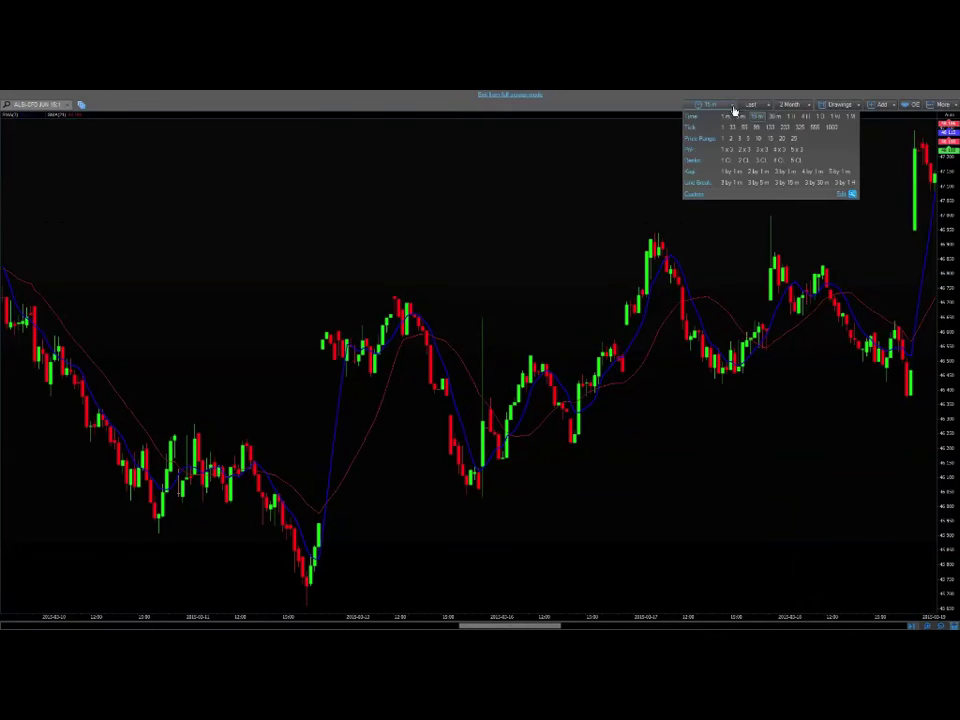
{"action": "left_click", "coordinate": [791, 117]}
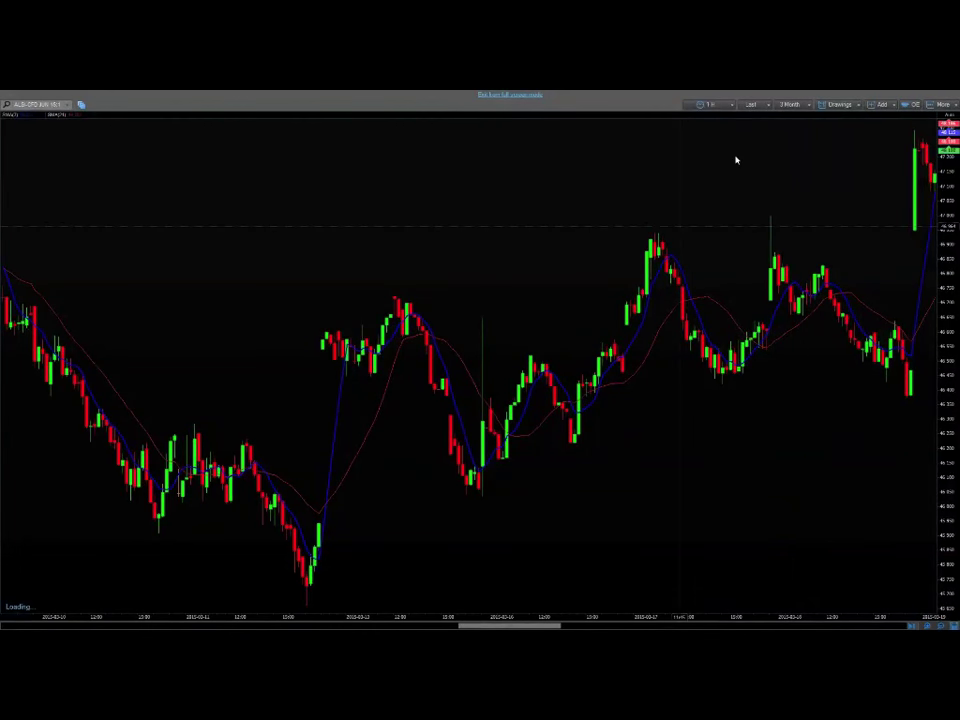
{"action": "left_click", "coordinate": [500, 96]}
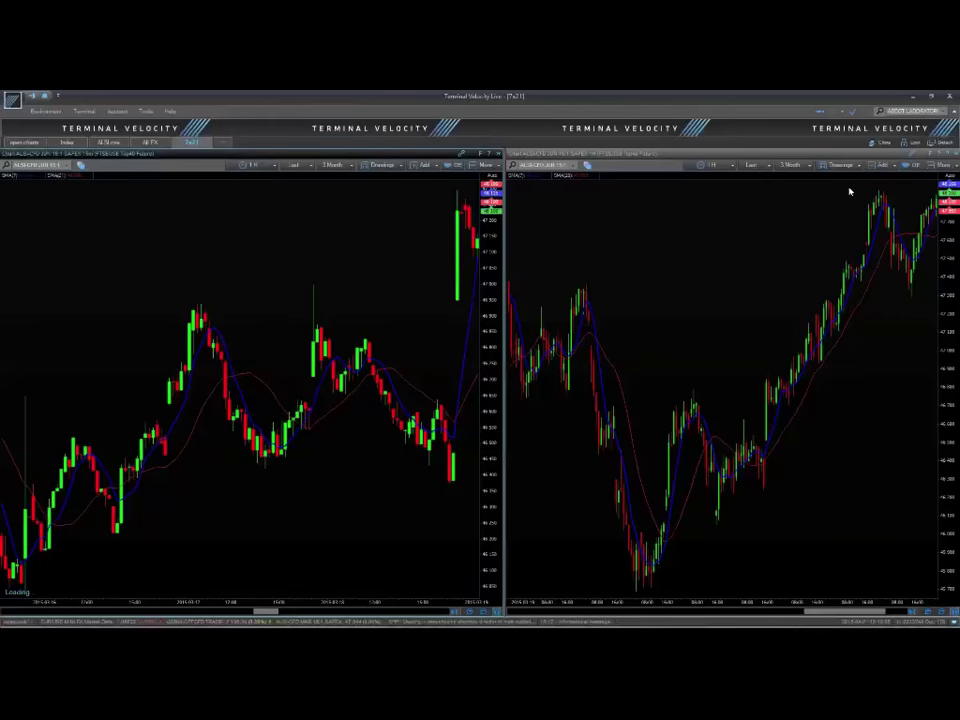
{"action": "left_click", "coordinate": [930, 160]}
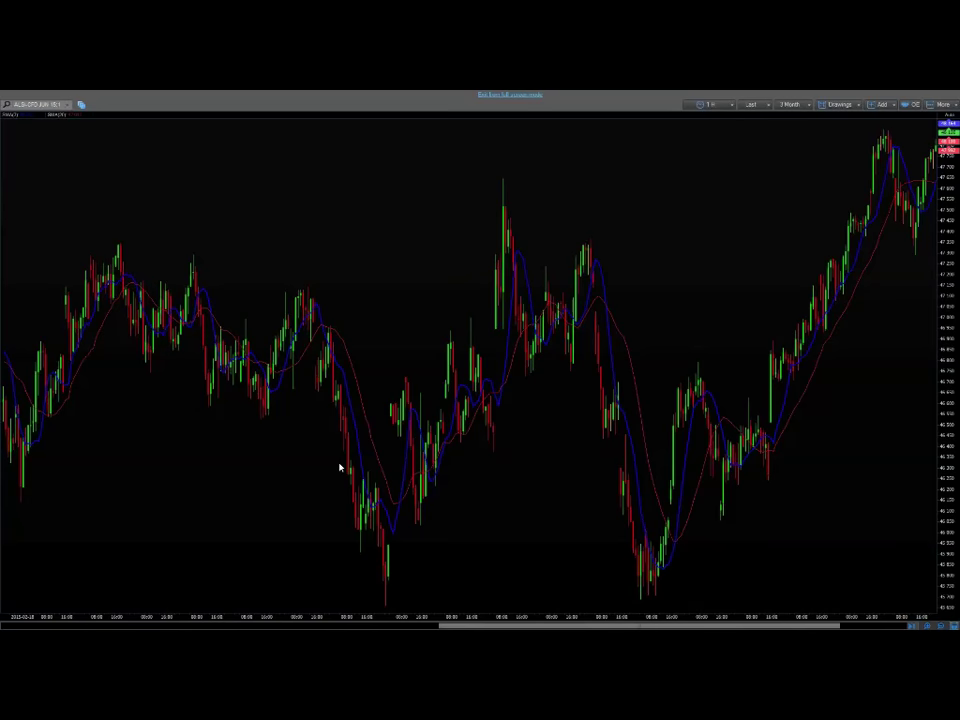
Measure the first rally at the start of the hourly chart's data, from its upward SMA crossover to the following downward crossover.
{"action": "left_click_drag", "start_coordinate": [340, 467], "coordinate": [654, 478]}
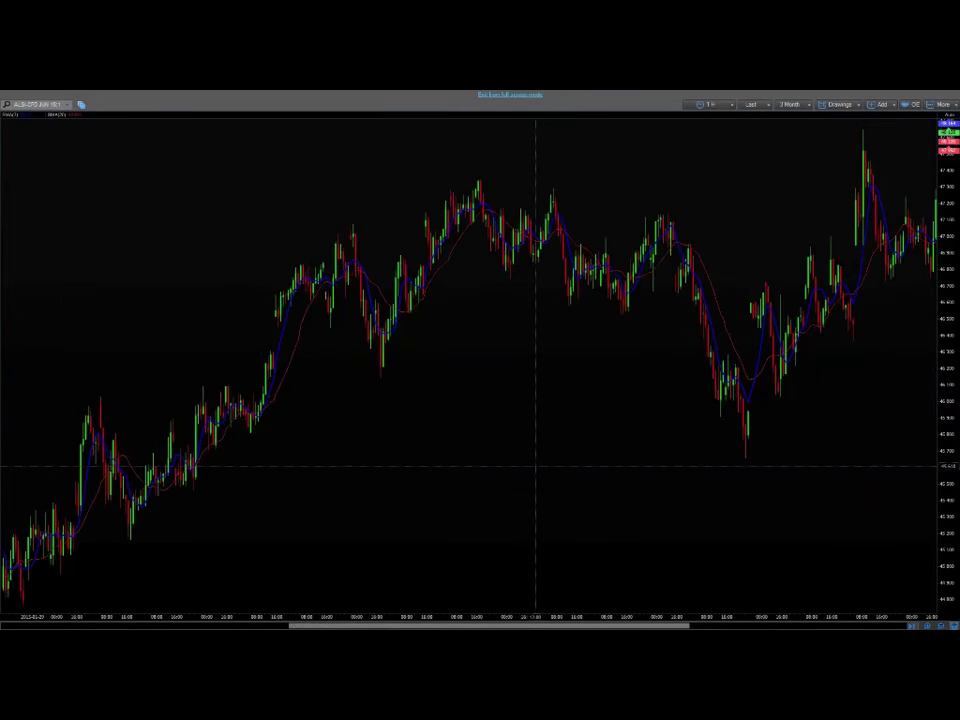
{"action": "left_click_drag", "start_coordinate": [535, 467], "coordinate": [593, 477]}
{"action": "left_click_drag", "start_coordinate": [200, 395], "coordinate": [295, 393]}
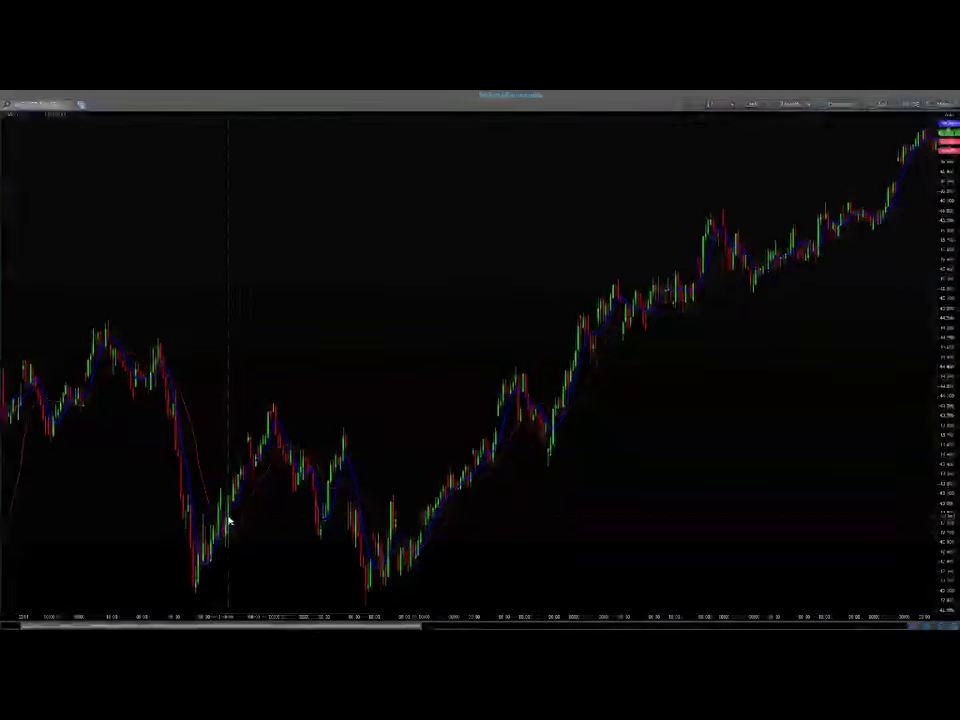
{"action": "mouse_move", "coordinate": [274, 476]}
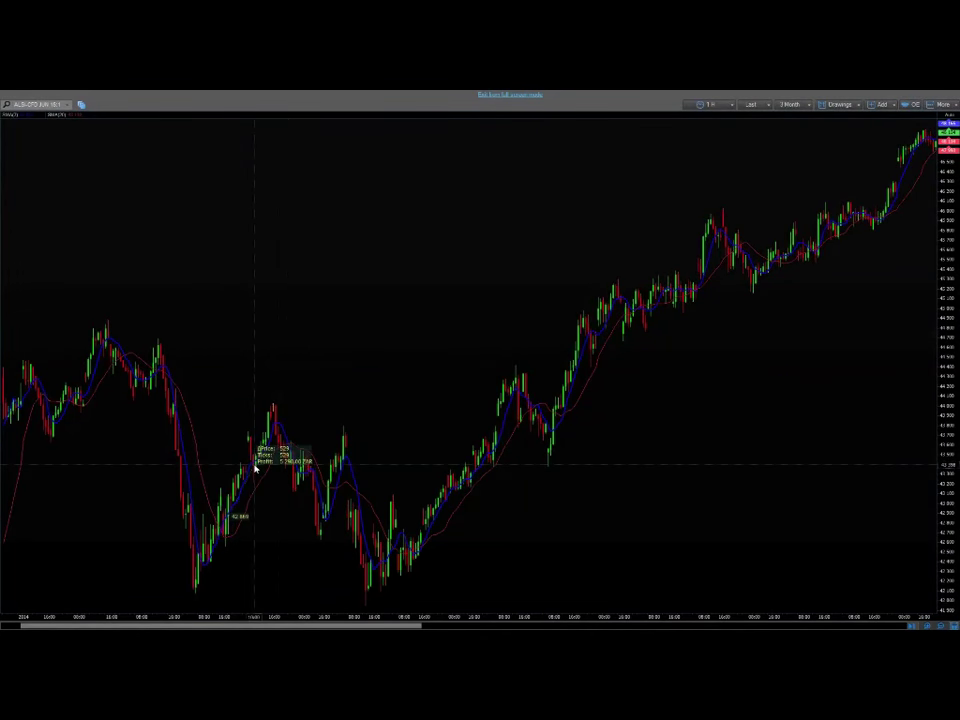
{"action": "left_click", "coordinate": [255, 468]}
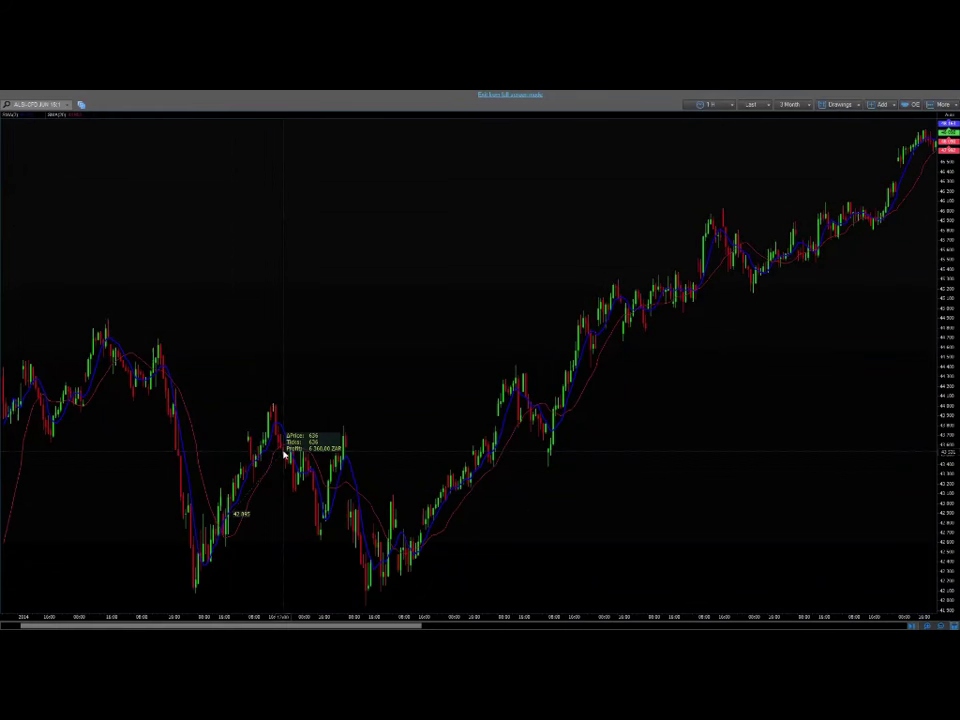
{"action": "left_click_drag", "start_coordinate": [284, 454], "coordinate": [284, 454]}
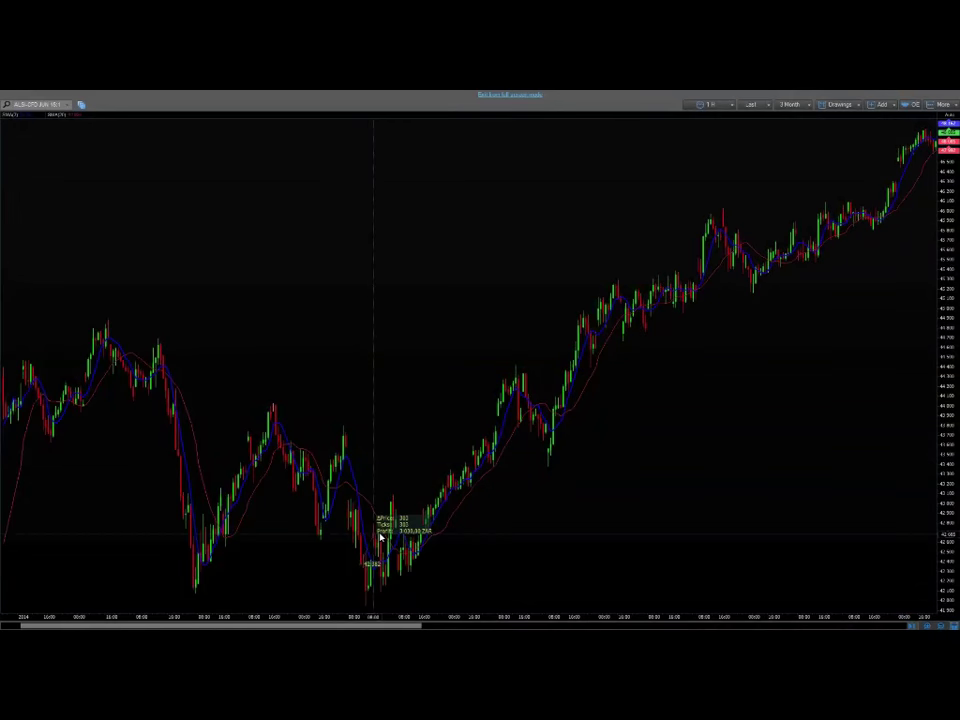
Measure the price moves around the second major low and along the uptrend from its upward SMA crossover to the next downward one.
{"action": "left_click_drag", "start_coordinate": [380, 538], "coordinate": [352, 489]}
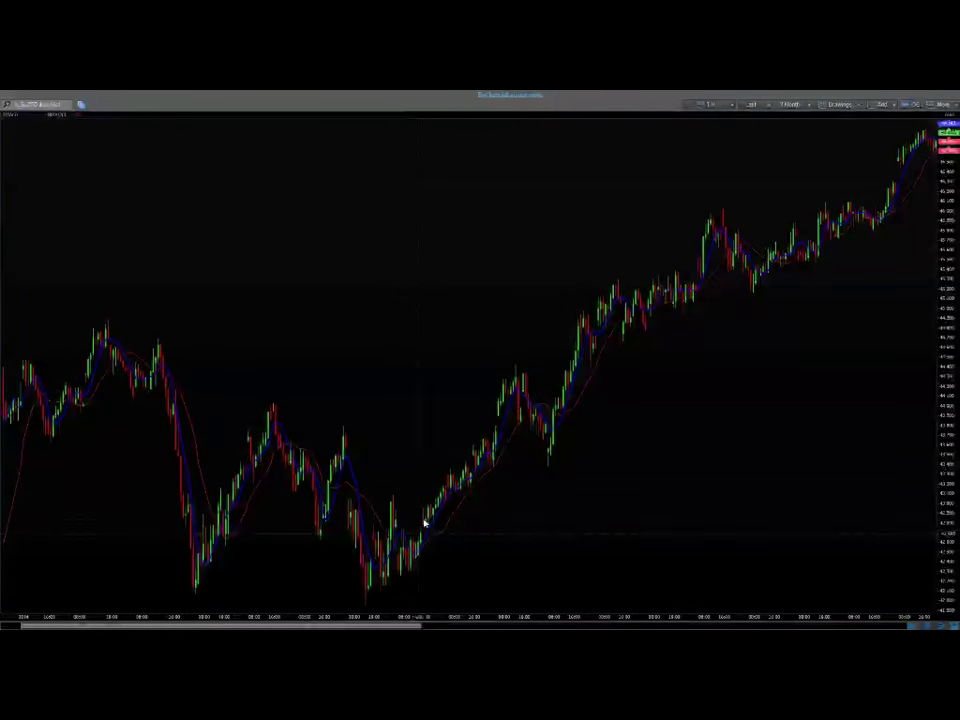
{"action": "left_click_drag", "start_coordinate": [424, 518], "coordinate": [450, 517]}
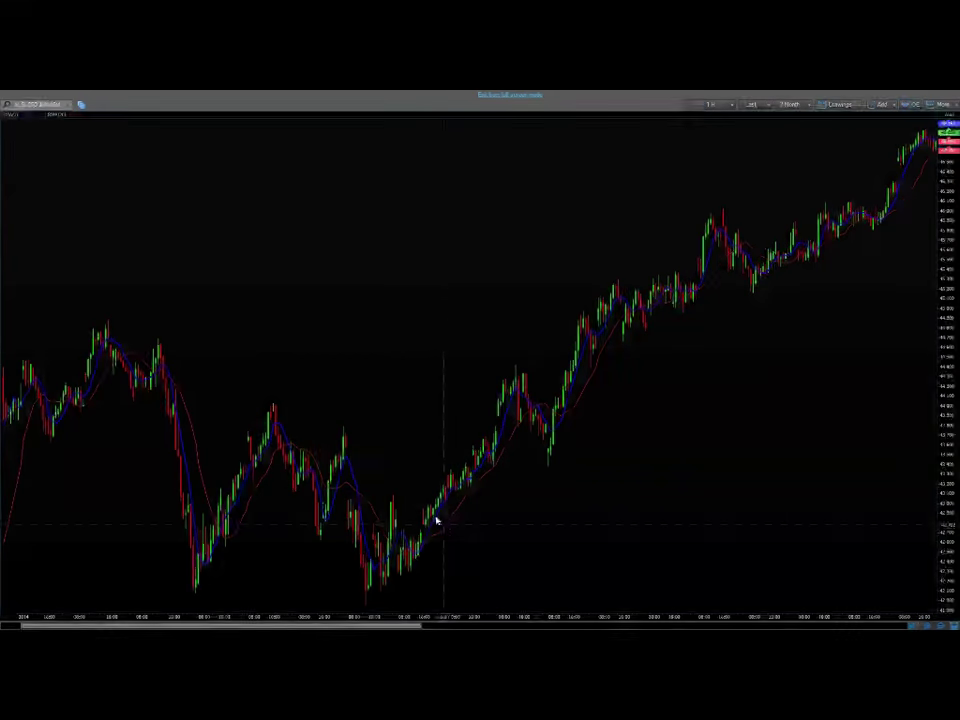
{"action": "left_click_drag", "start_coordinate": [428, 522], "coordinate": [534, 424]}
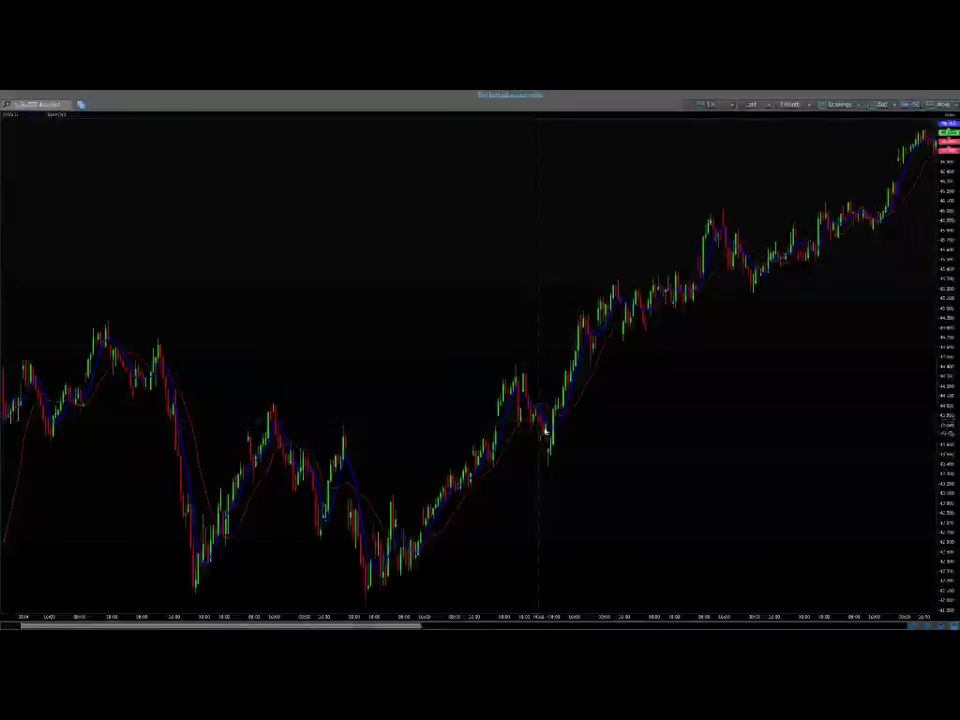
Examine the continuing hourly uptrend and measure the price distance between the SMA crossovers in the pullback after its next major peak.
{"action": "mouse_move", "coordinate": [548, 445]}
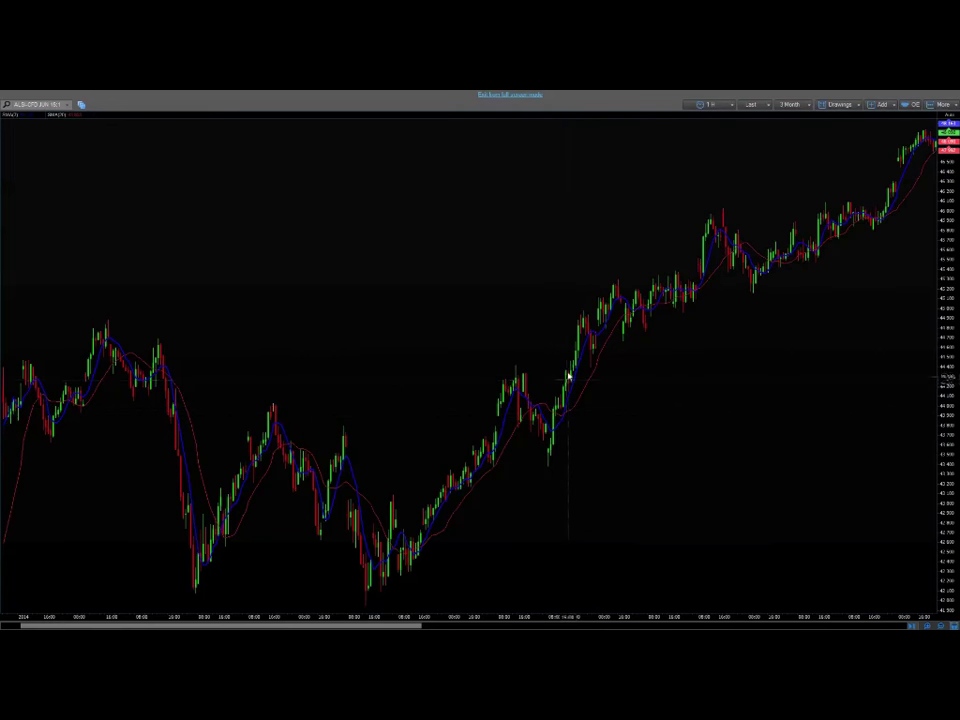
{"action": "mouse_move", "coordinate": [574, 371]}
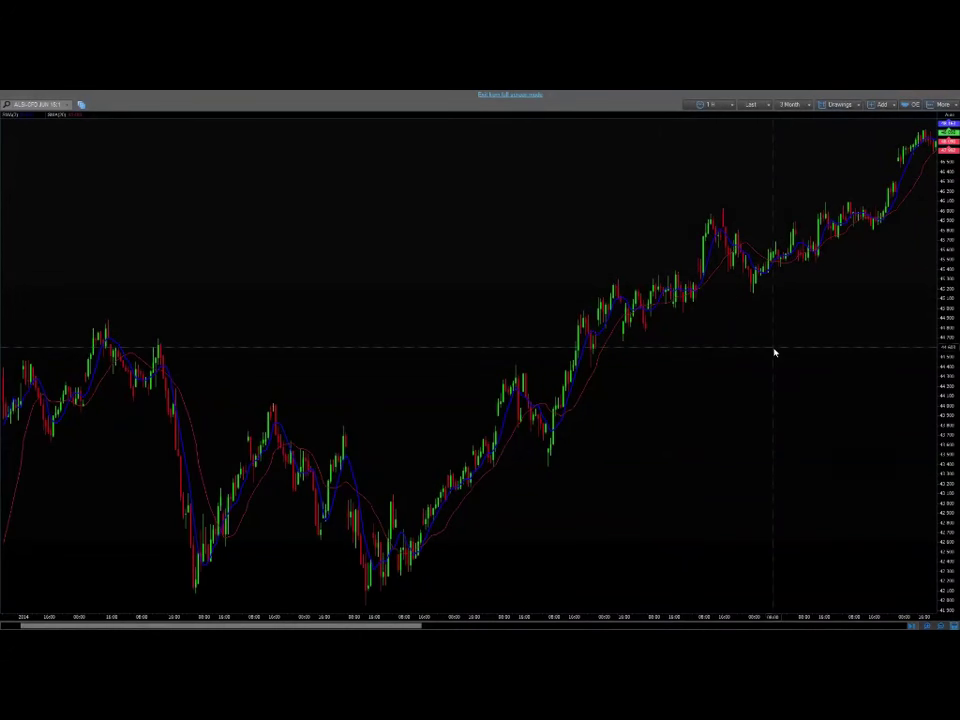
{"action": "left_click_drag", "start_coordinate": [774, 352], "coordinate": [697, 264]}
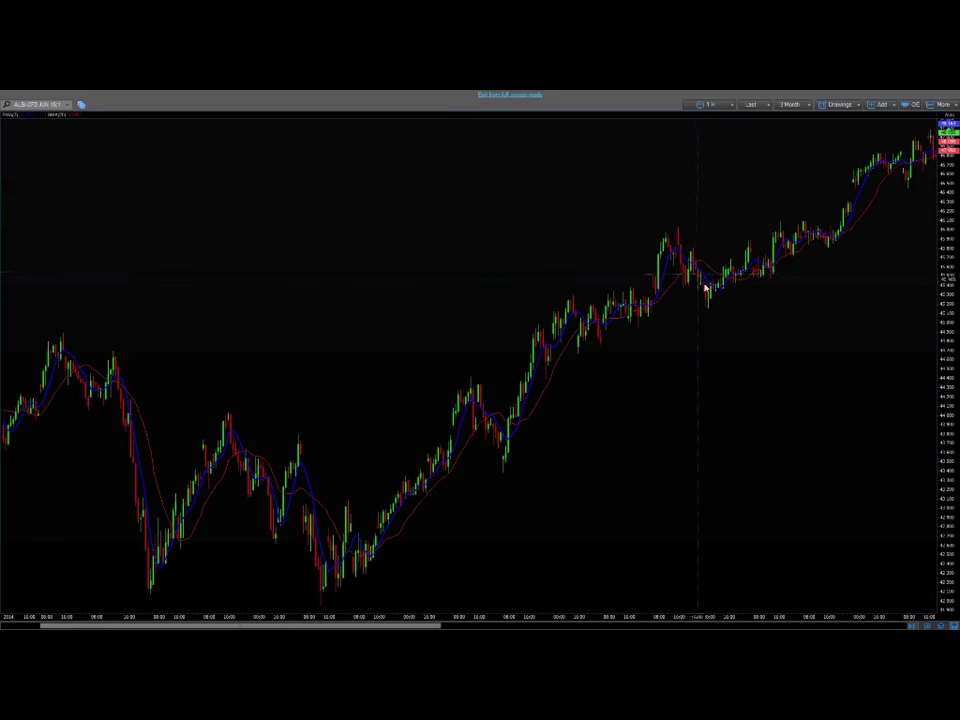
{"action": "mouse_move", "coordinate": [712, 292]}
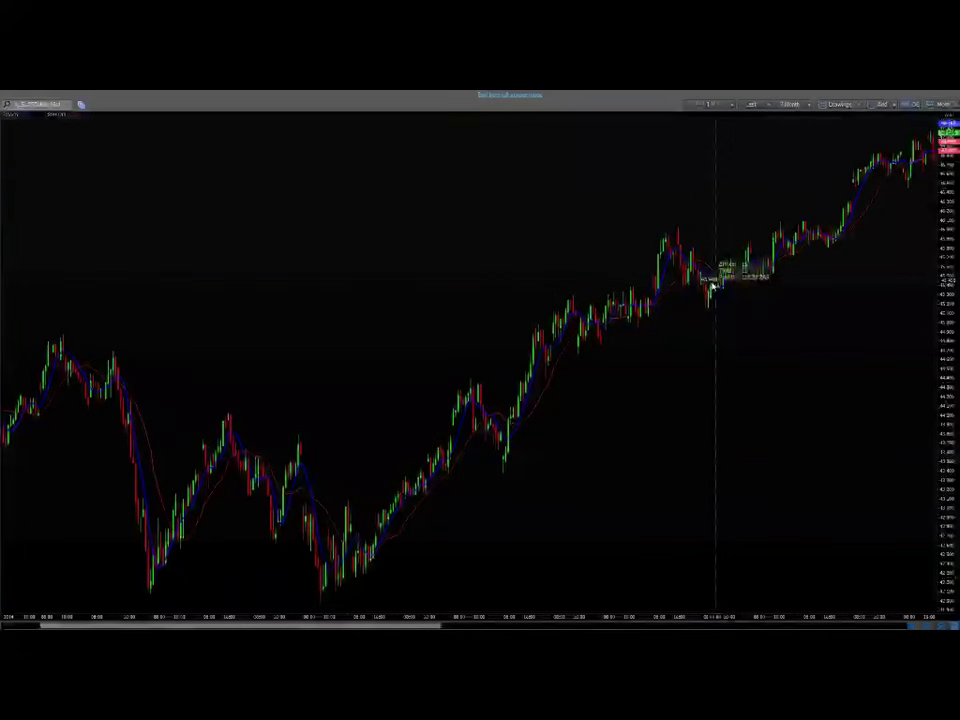